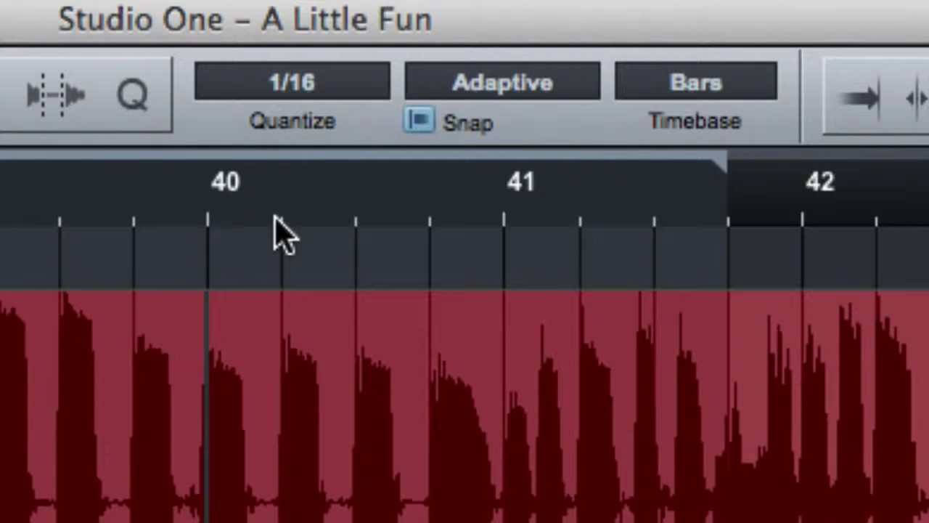
Zoom the timeline around the red audio events and select the left and right events
left_click_drag(276, 232, 290, 97)
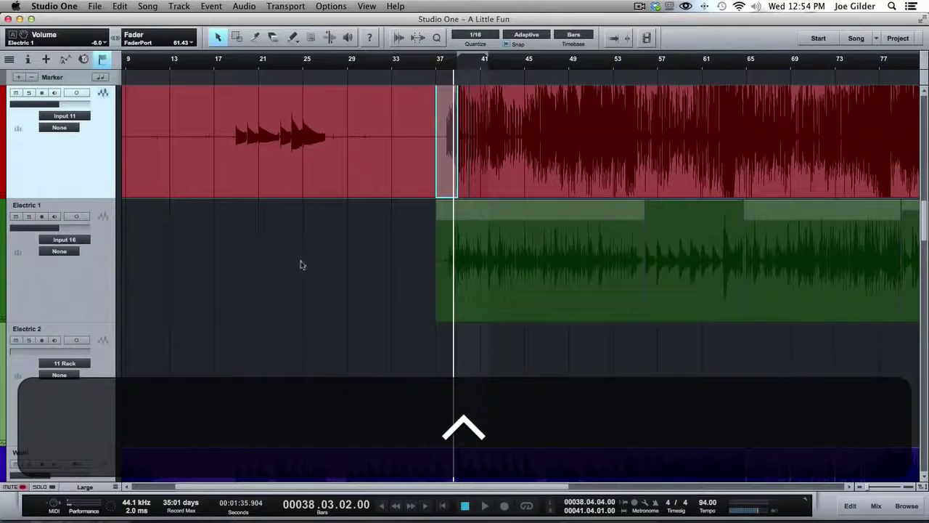
left_click_drag(351, 68, 373, 141)
left_click(373, 141)
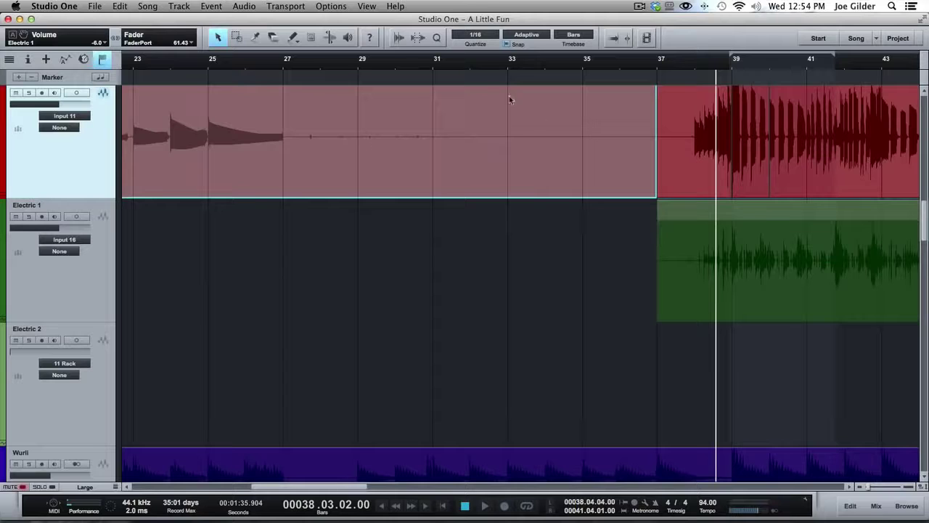
scroll(286, 168, "left", 10)
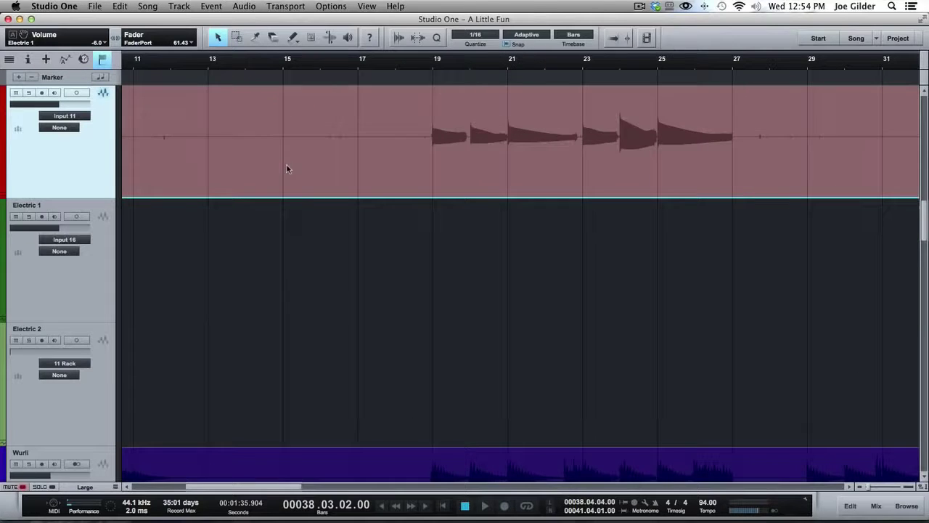
left_click_drag(391, 70, 379, 52)
left_click(487, 129)
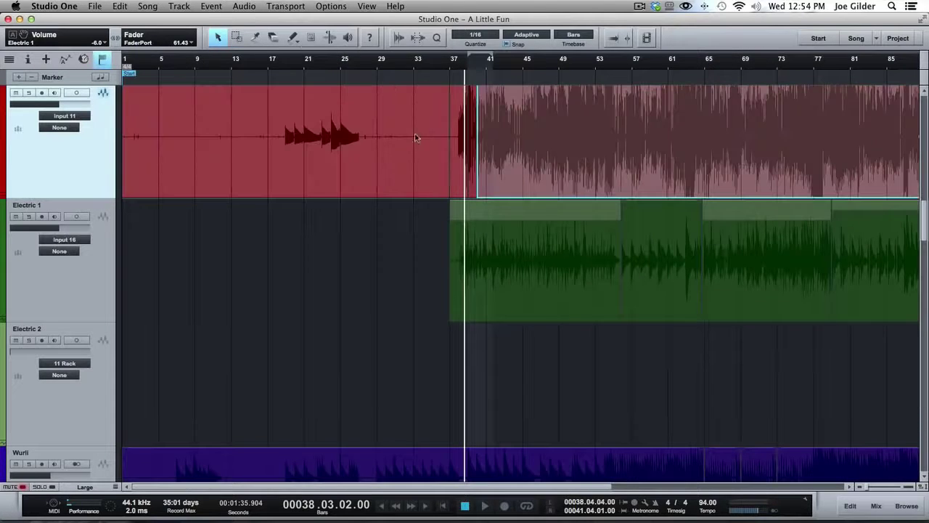
Cut bars 29–37 out of the red event with the Split tool, then split it at bar 33
key("3")
left_click_drag(380, 130, 424, 131)
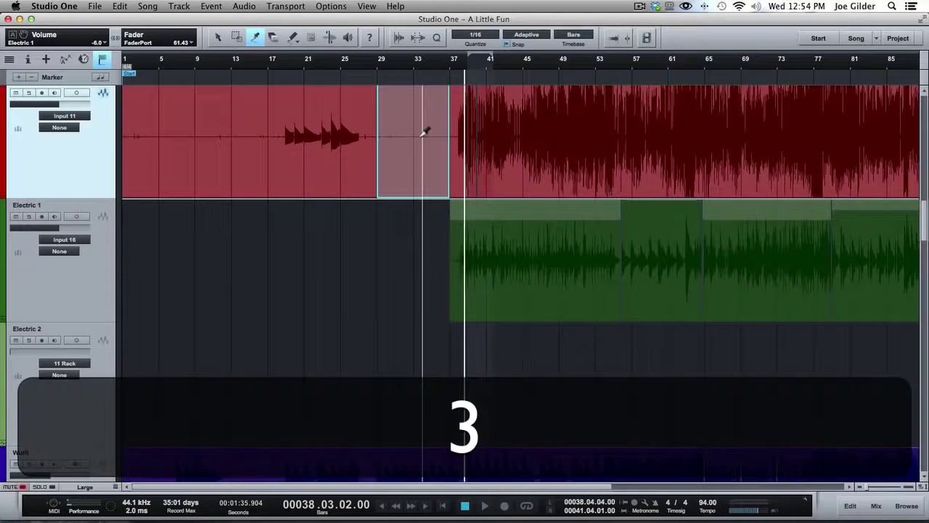
left_click(423, 131)
With the Arrow tool, zoom in on bars 25–37 and select the bars 29–33 piece
key("1")
left_click_drag(385, 69, 385, 121)
left_click(386, 121)
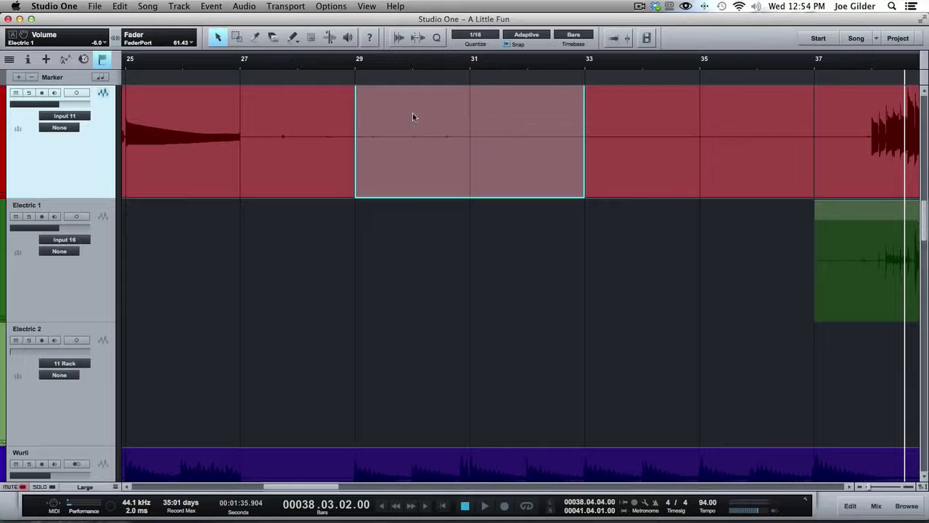
key("ctrl")
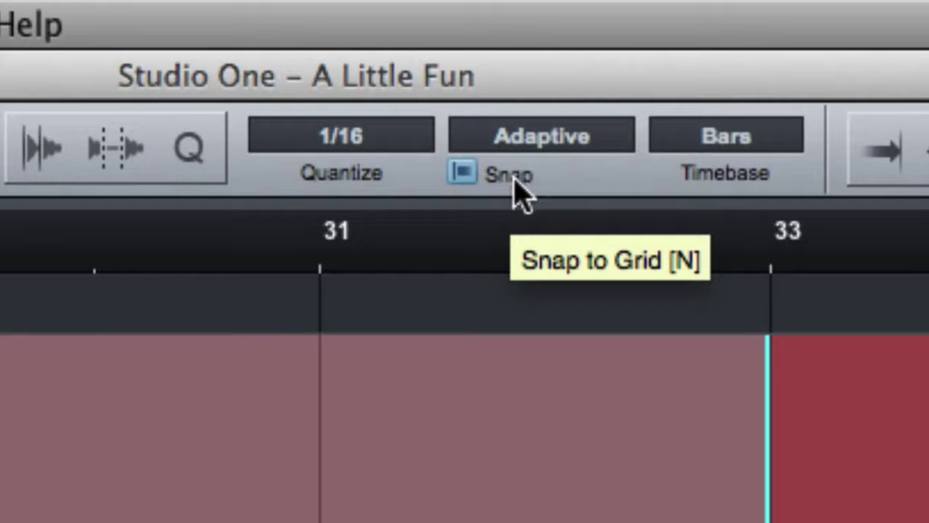
left_click(466, 183)
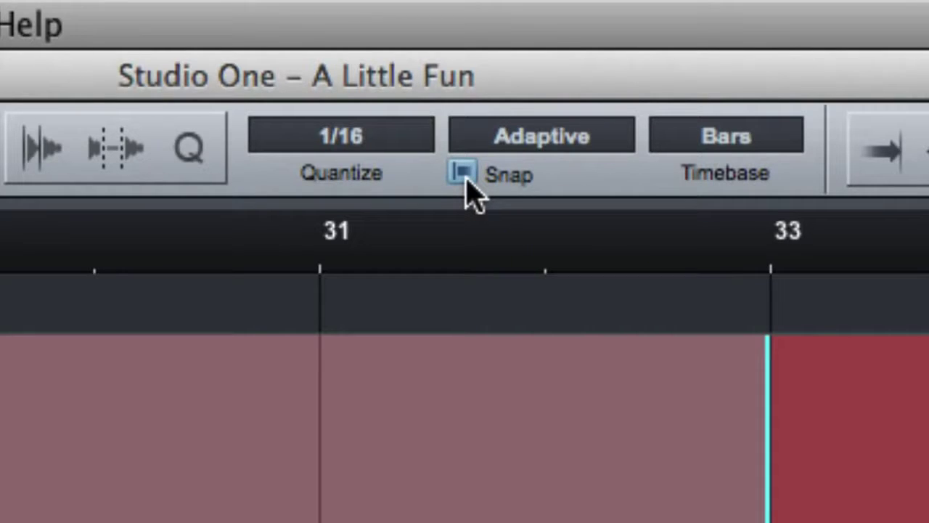
key("n")
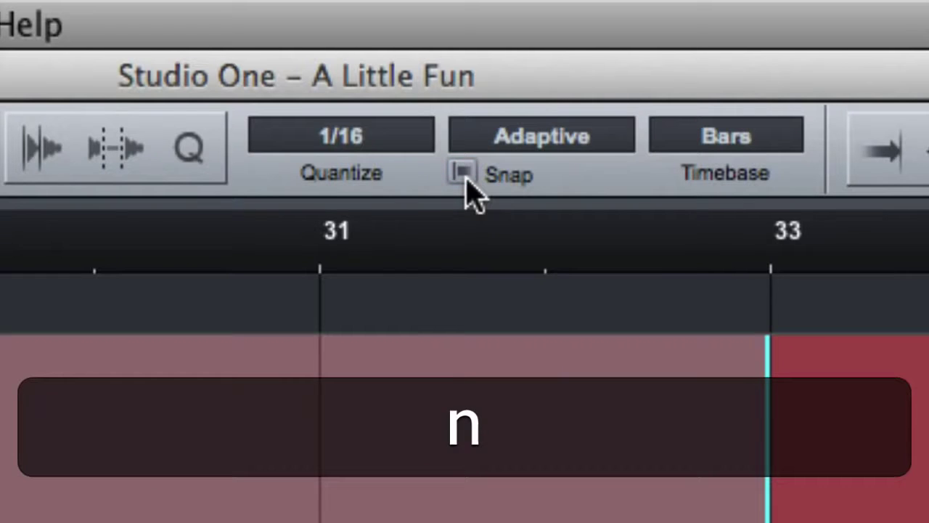
key("n")
key("n")
key("ctrl")
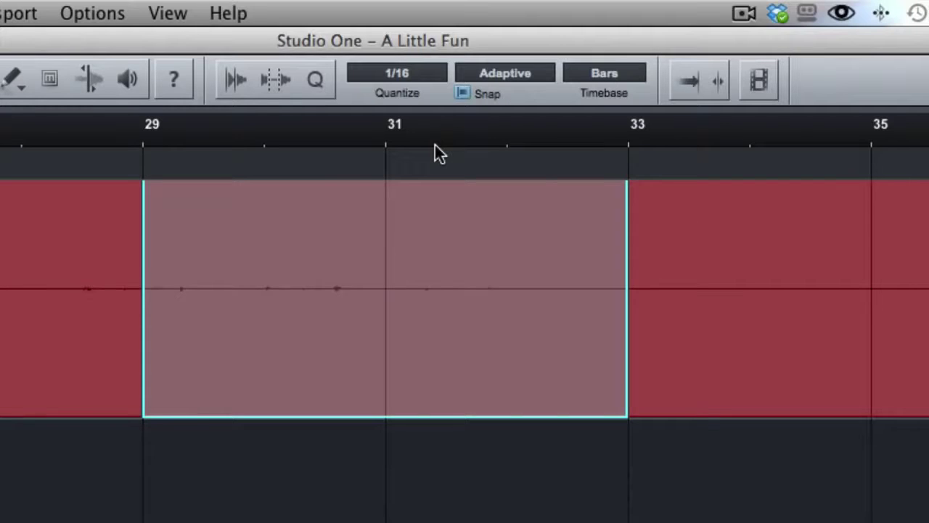
left_click(469, 93)
left_click_drag(232, 241, 291, 259)
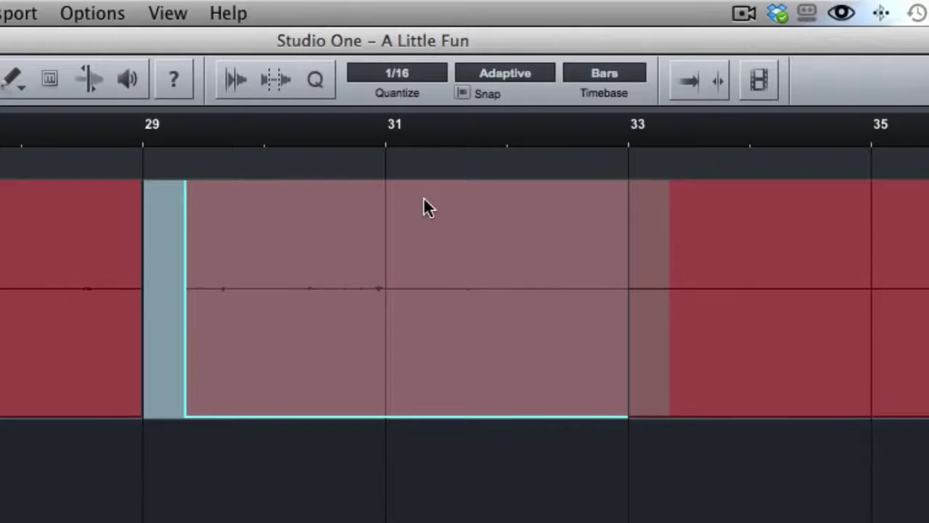
key("n")
left_click_drag(361, 217, 280, 226)
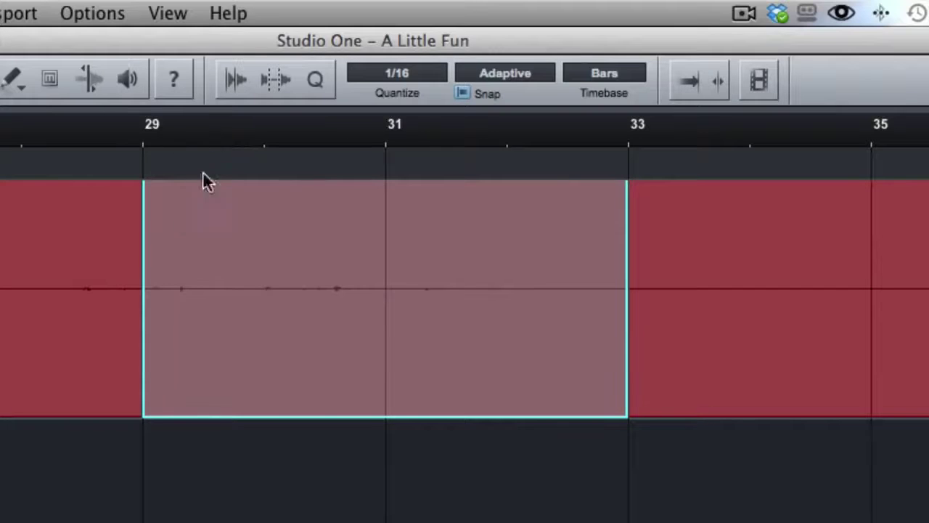
left_click_drag(185, 230, 176, 227)
key("z")
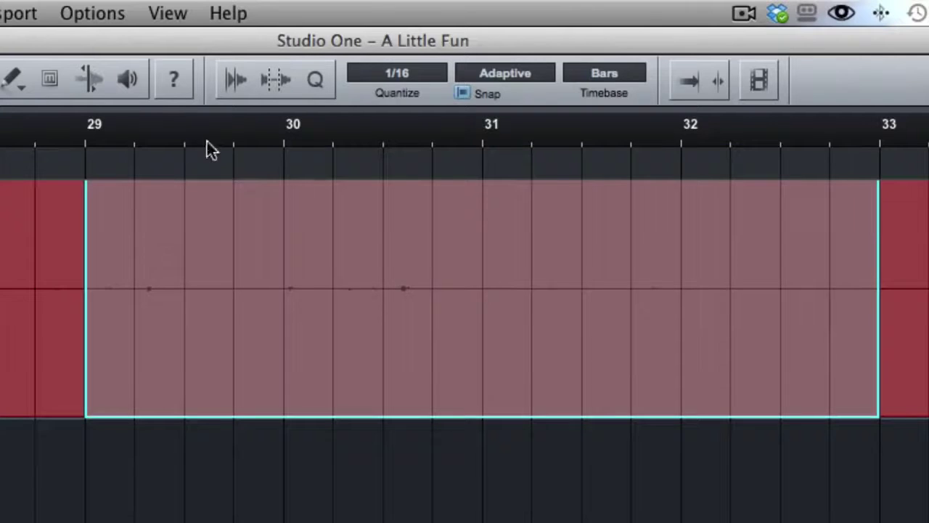
mouse_move(216, 253)
left_mouse_down()
mouse_move(259, 253)
mouse_move(231, 242)
mouse_move(262, 257)
mouse_move(297, 257)
mouse_move(211, 247)
mouse_move(220, 248)
left_mouse_up()
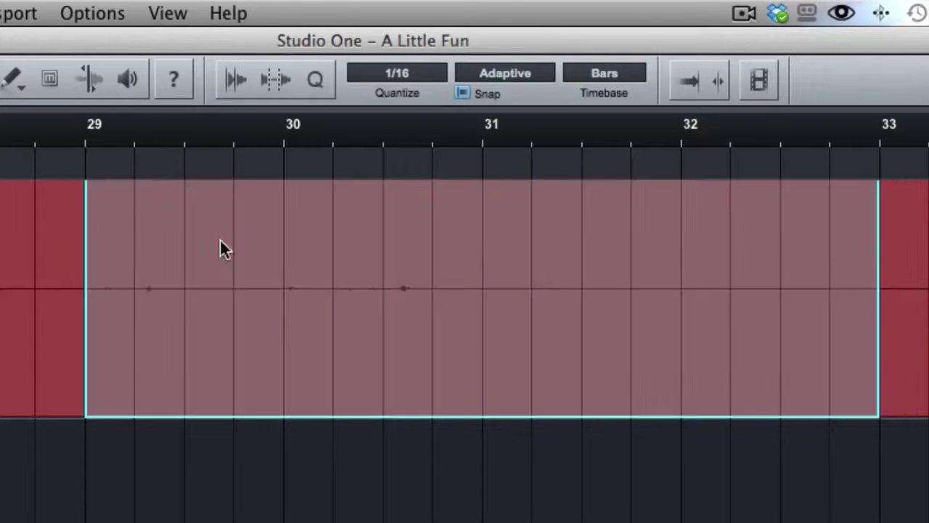
Open and close the Quantize value list several times, keeping 1/16, then reopen it
left_click(405, 73)
left_click(410, 73)
left_click(397, 71)
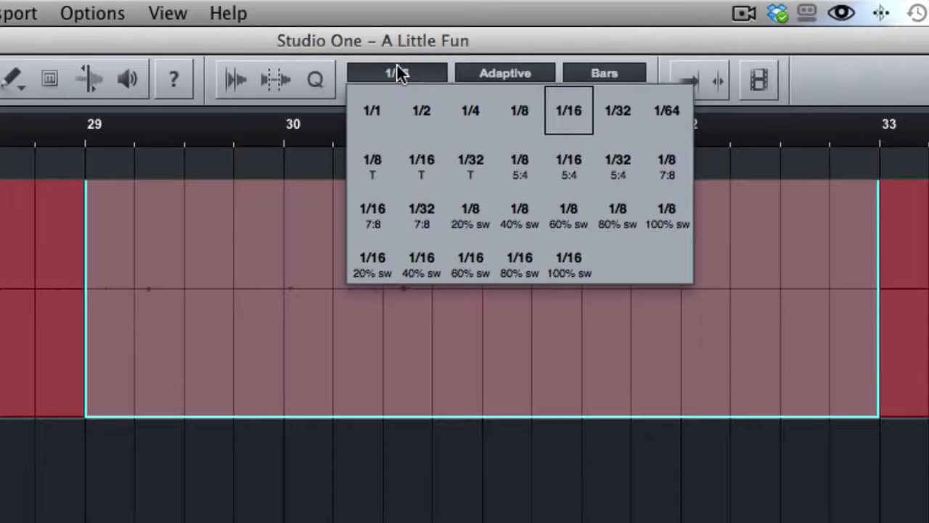
left_click(396, 66)
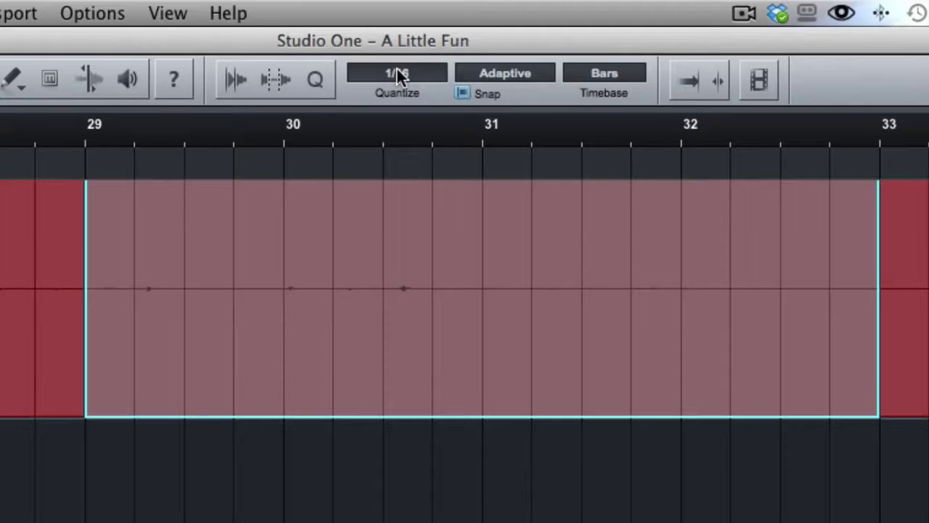
left_click(396, 73)
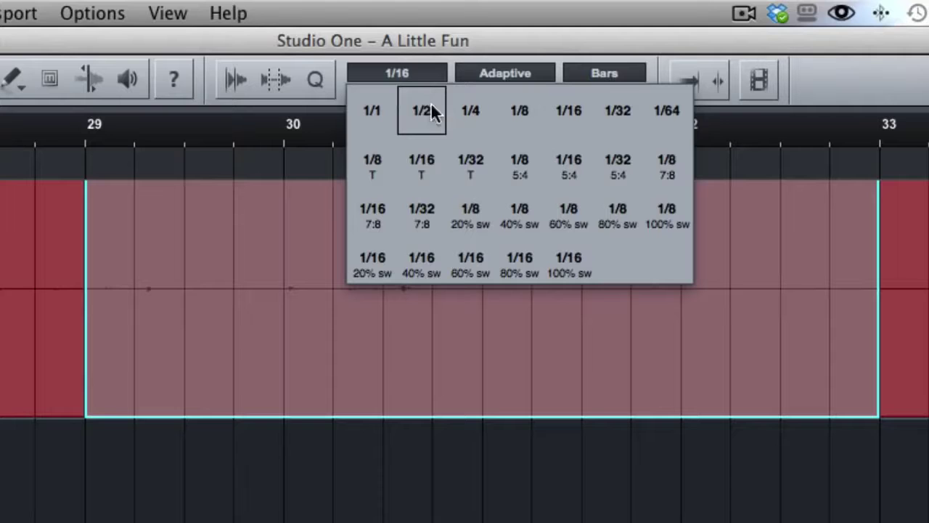
left_click(407, 68)
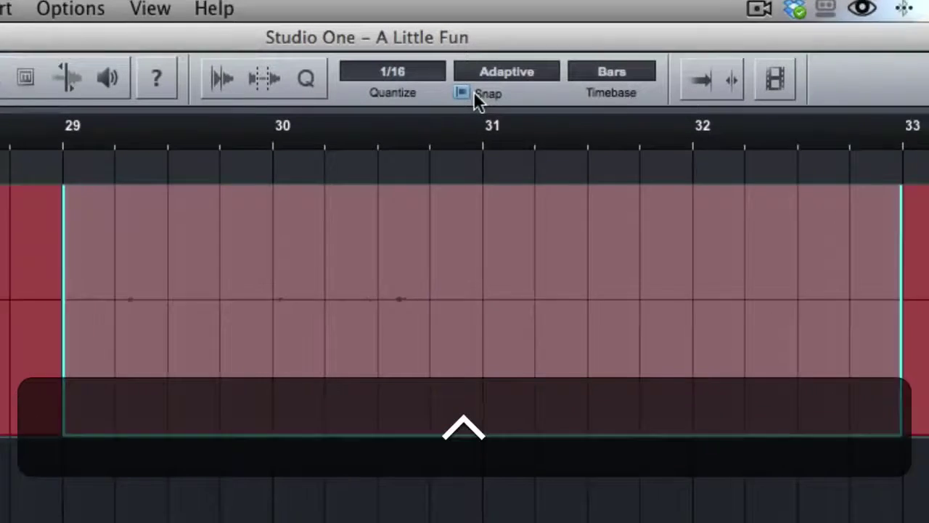
left_click(404, 75)
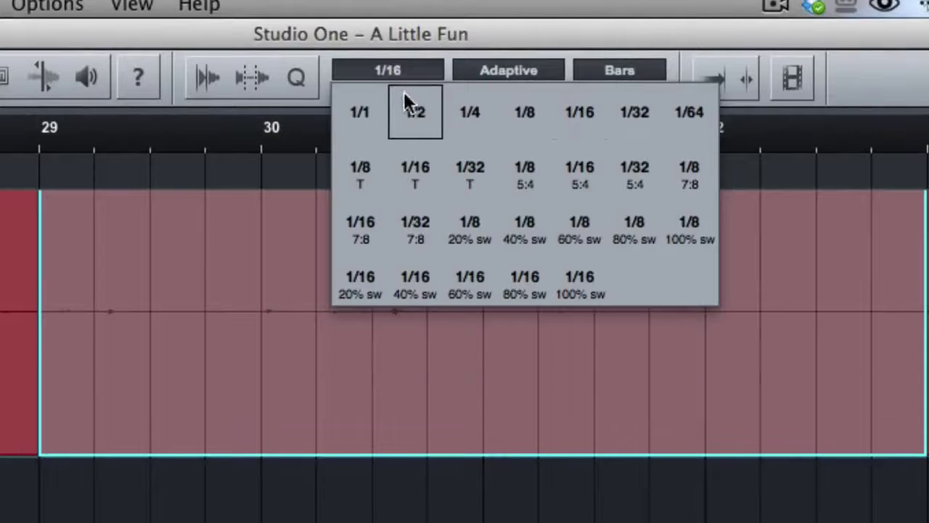
Set Quantize to 1/1 and drag the cut event around bar 29
left_click(363, 116)
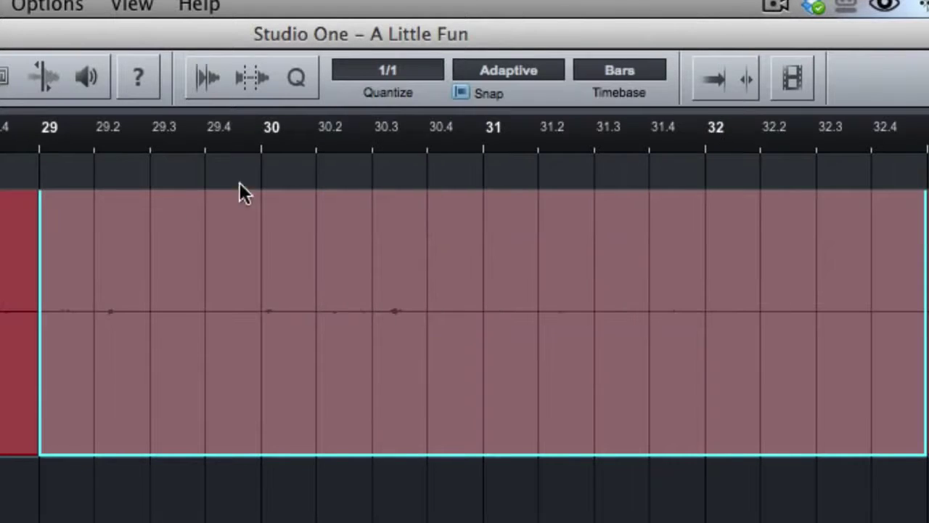
left_click_drag(156, 244, 354, 261)
left_click(430, 265)
left_click_drag(463, 279, 239, 254)
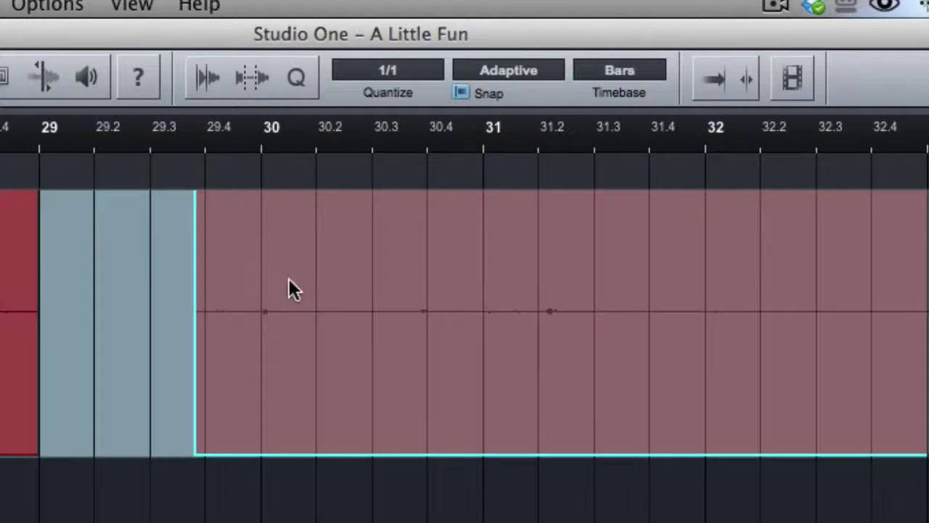
left_click_drag(288, 278, 384, 307)
left_click_drag(449, 305, 152, 244)
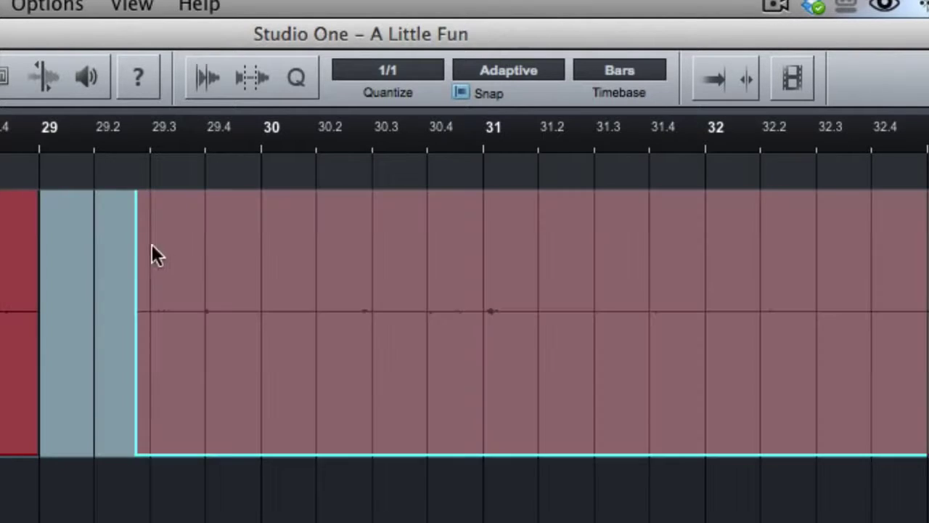
Set Snap to Bar and move the cut event from bar 29 to bar 30
left_click(505, 72)
left_click(499, 128)
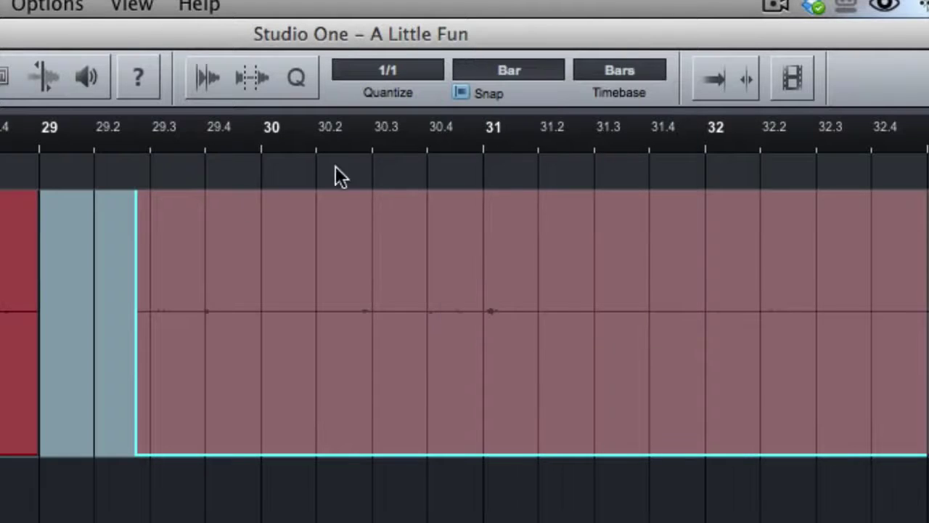
left_click_drag(323, 214, 213, 257)
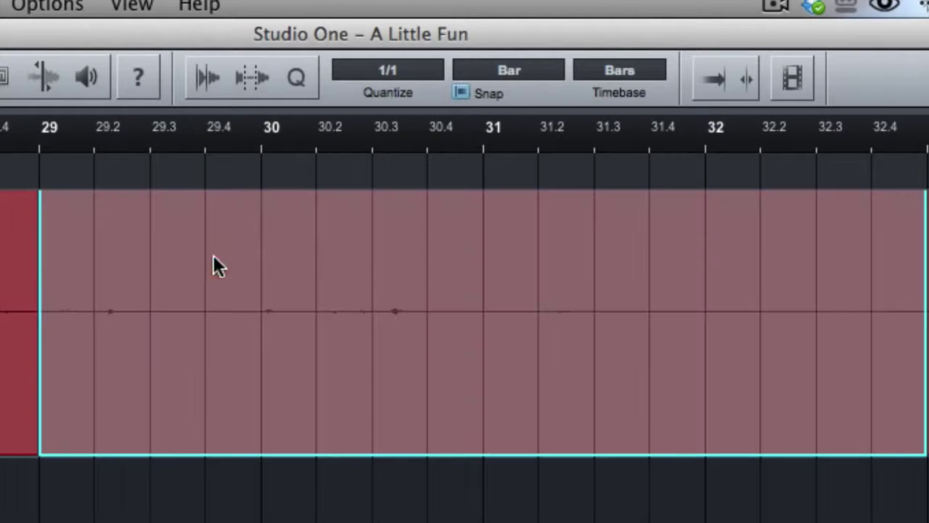
left_click_drag(93, 279, 287, 285)
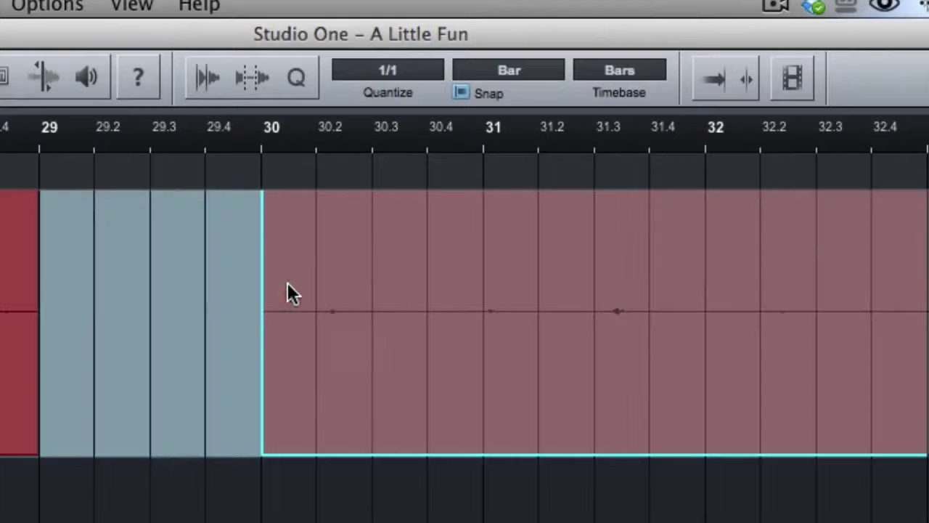
Set Quantize back to 1/16 and move the event back to bar 29
left_click(389, 69)
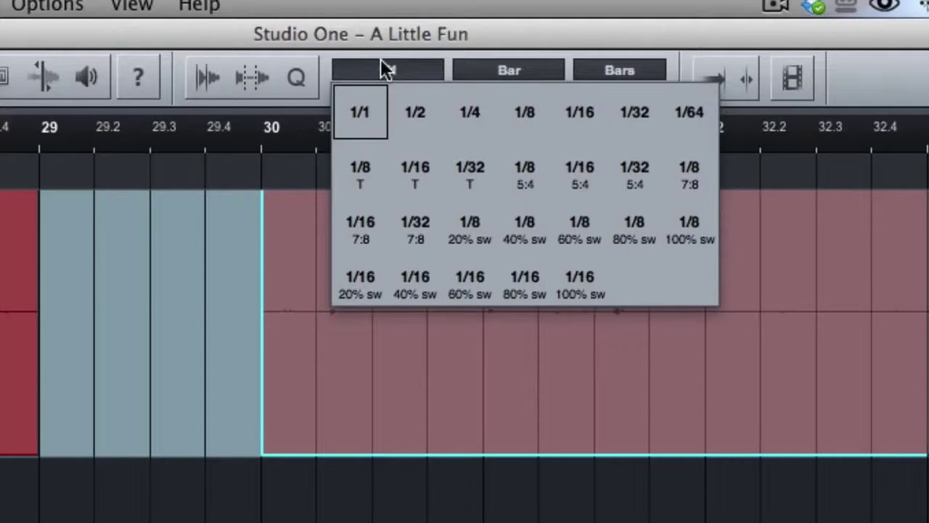
left_click(569, 112)
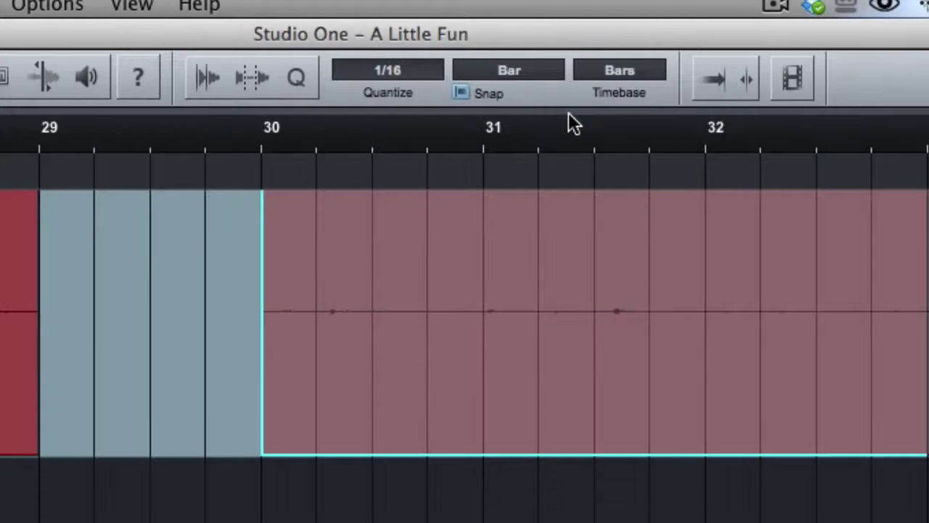
left_click_drag(386, 290, 140, 286)
Switch Snap to Adaptive and drag the event to test Adaptive snapping
left_click(520, 74)
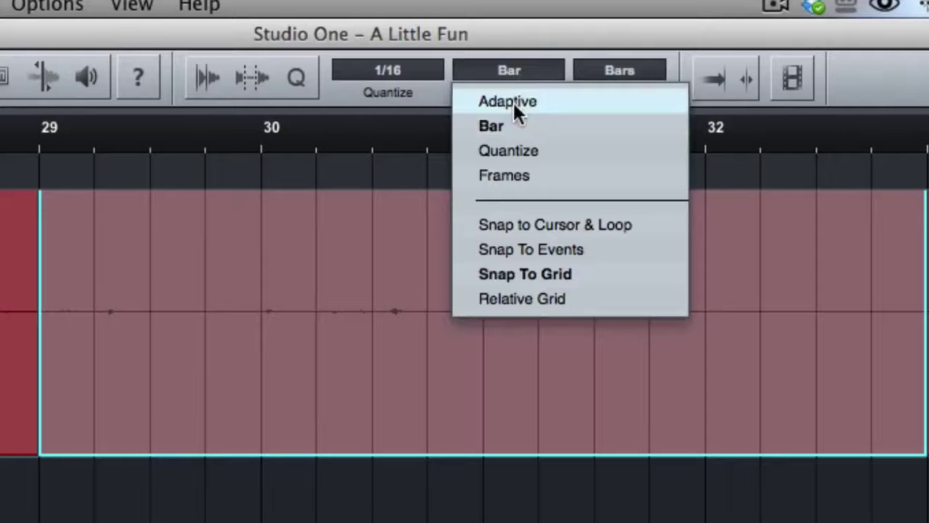
left_click(512, 101)
mouse_move(297, 241)
left_mouse_down()
mouse_move(326, 256)
mouse_move(446, 269)
mouse_move(179, 254)
left_mouse_up()
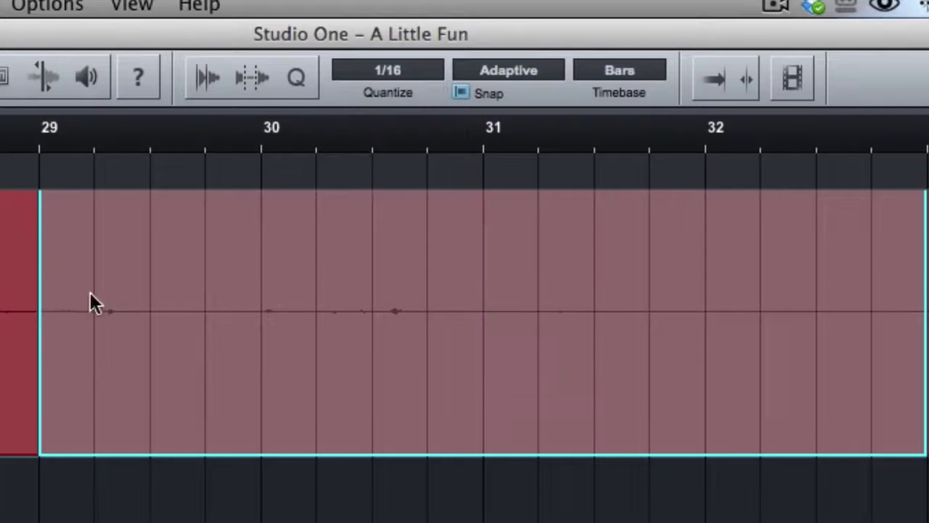
Switch Snap to Bar and test-drag the event, leaving it at bar 29
left_click_drag(90, 293, 110, 304)
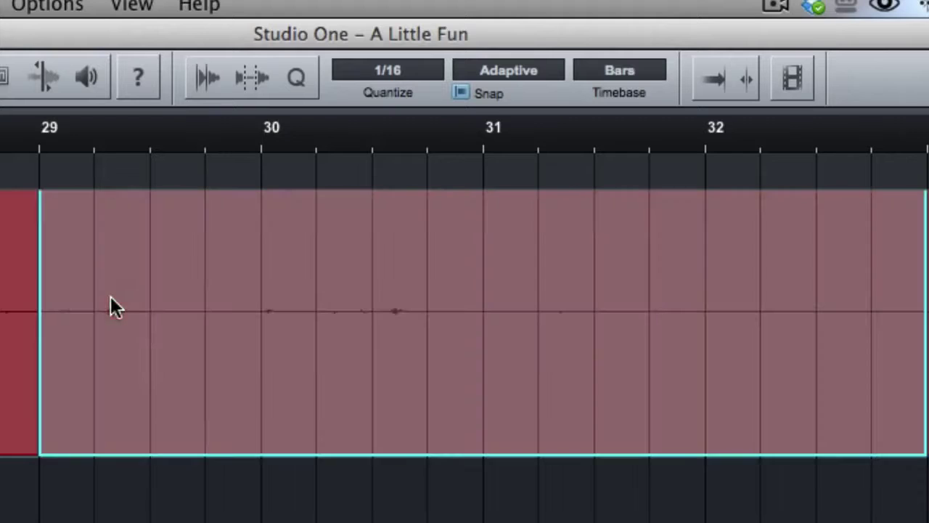
left_click(506, 72)
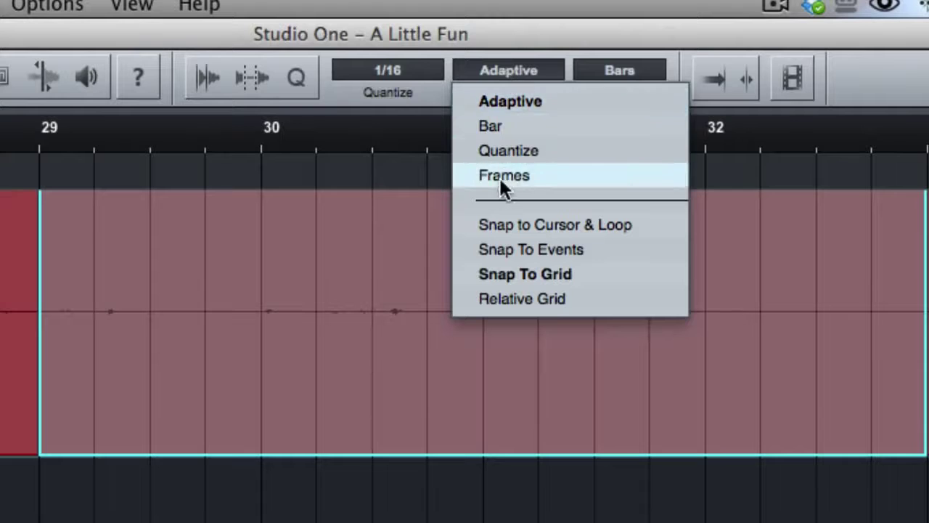
left_click(506, 72)
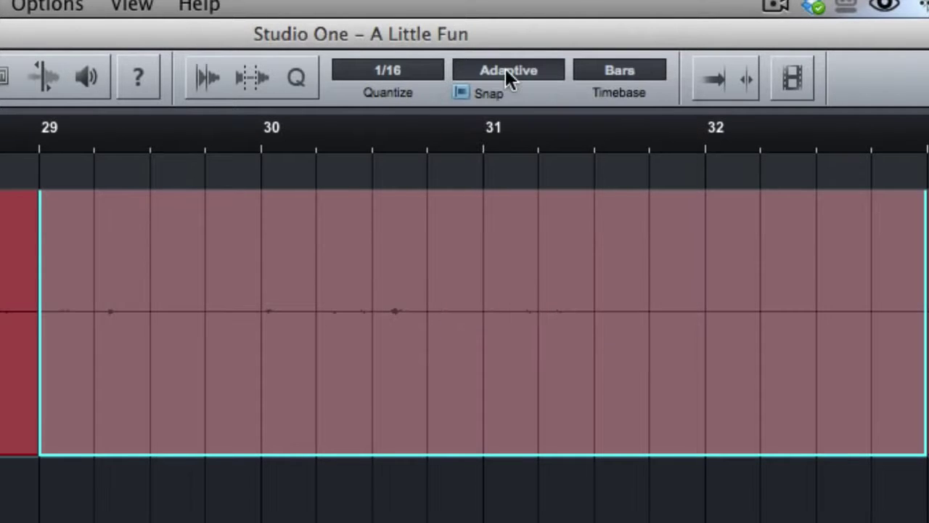
left_click(515, 71)
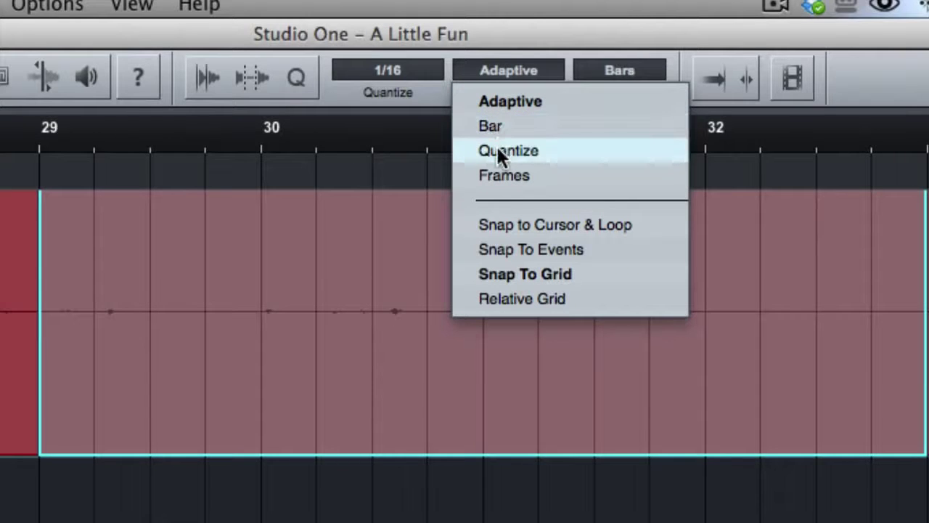
left_click(508, 125)
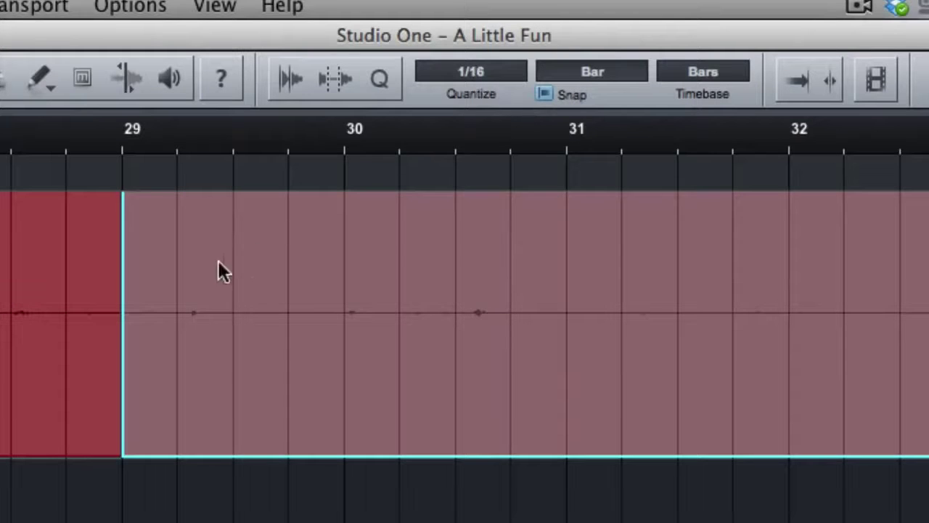
left_click_drag(220, 270, 222, 248)
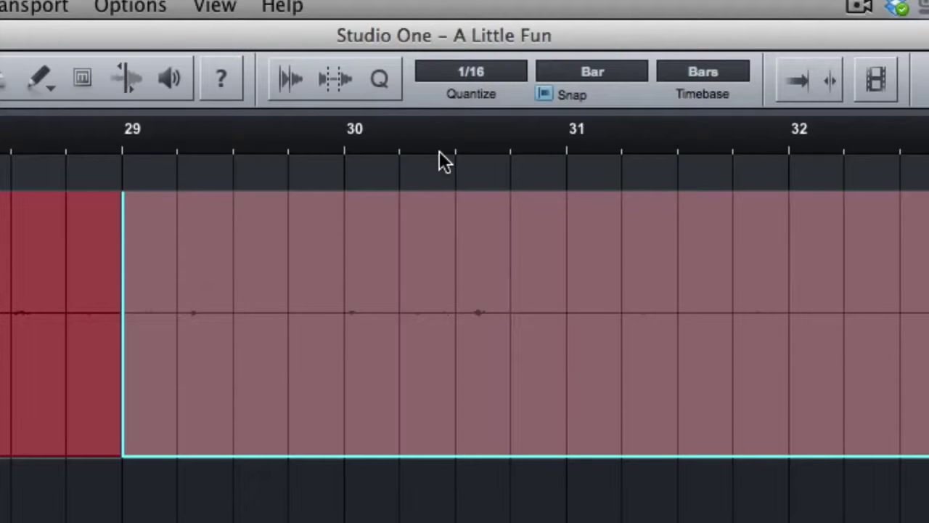
Set Snap to Quantize, nudge the event in 1/16 steps, then return Snap to Adaptive
left_click(544, 72)
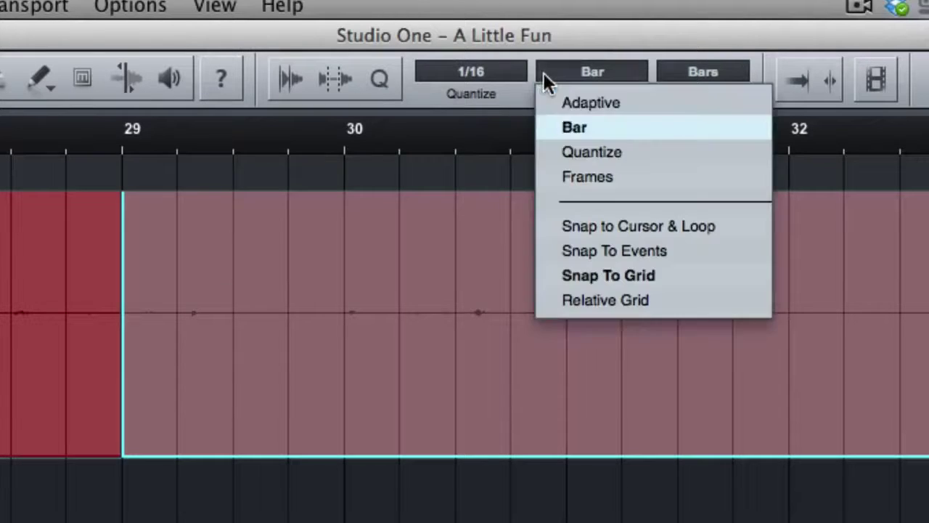
left_click(567, 151)
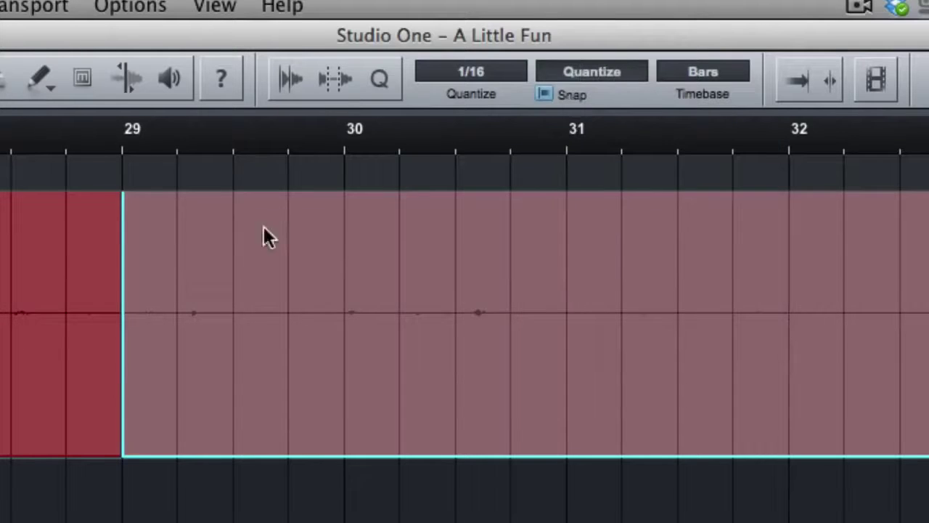
left_click_drag(263, 227, 240, 247)
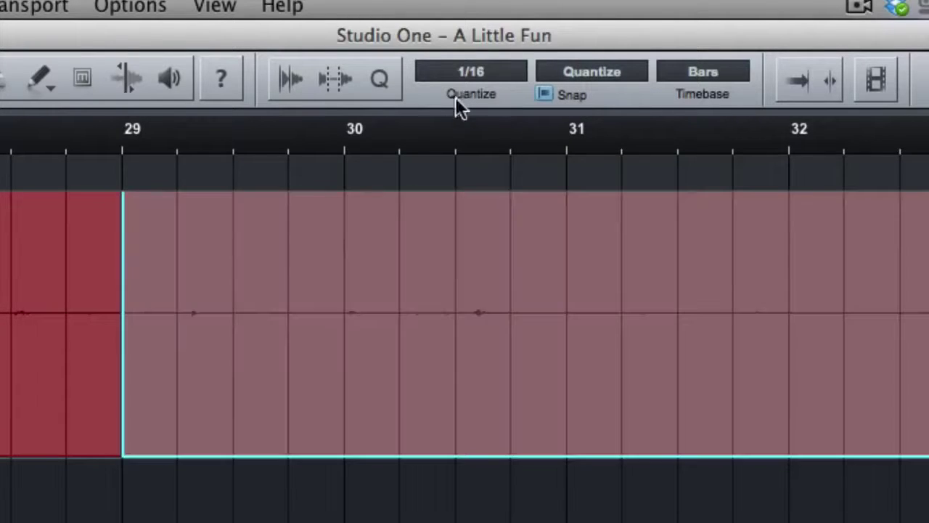
left_click(569, 73)
left_click(581, 102)
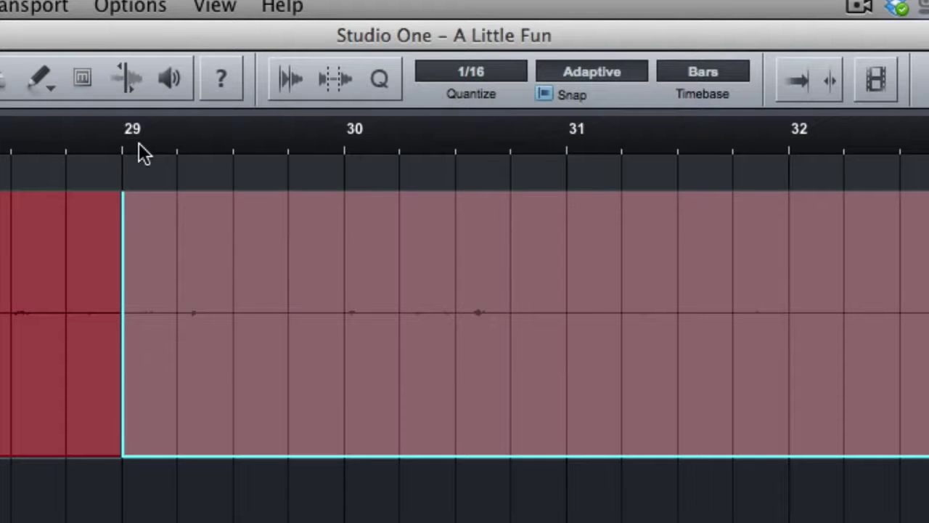
Test Adaptive snapping at several zoom levels, moving the event toward bars 30 and 33, then back to 29
left_click_drag(139, 142, 255, 216)
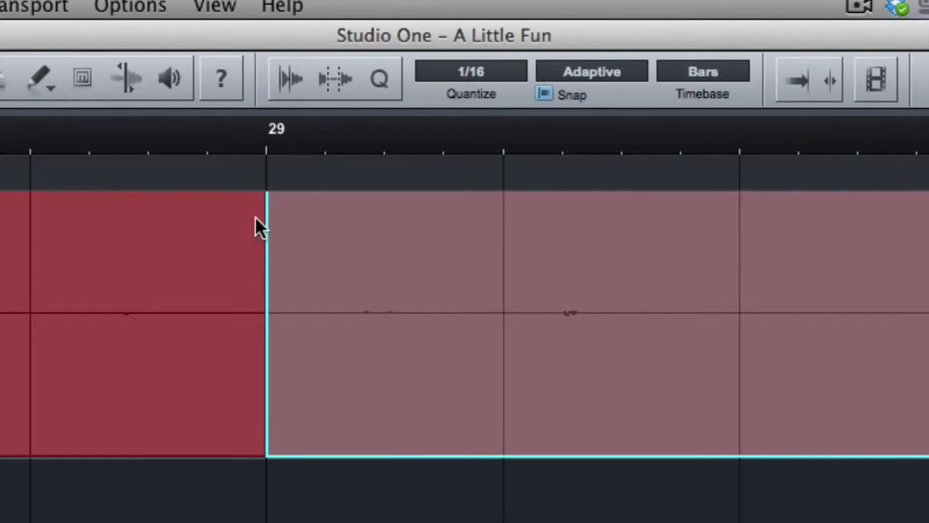
left_click_drag(303, 145, 301, 203)
left_click_drag(270, 242, 287, 233)
left_click_drag(226, 146, 235, 10)
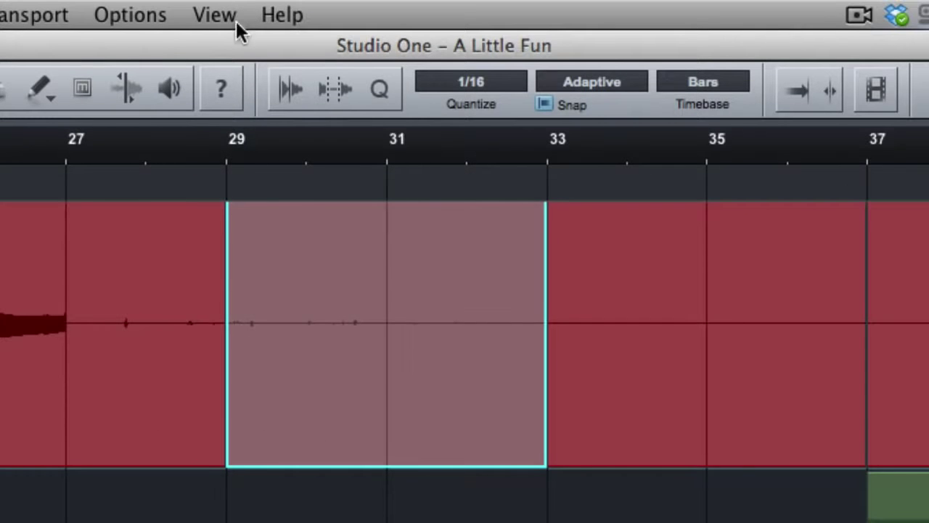
left_click_drag(248, 155, 259, 132)
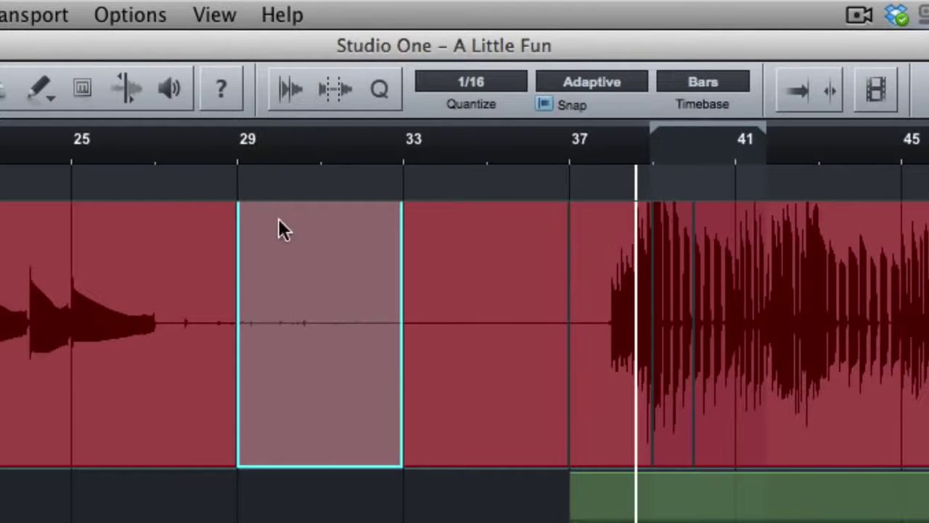
mouse_move(277, 220)
left_mouse_down()
mouse_move(352, 220)
mouse_move(267, 218)
mouse_move(352, 230)
mouse_move(271, 237)
left_mouse_up()
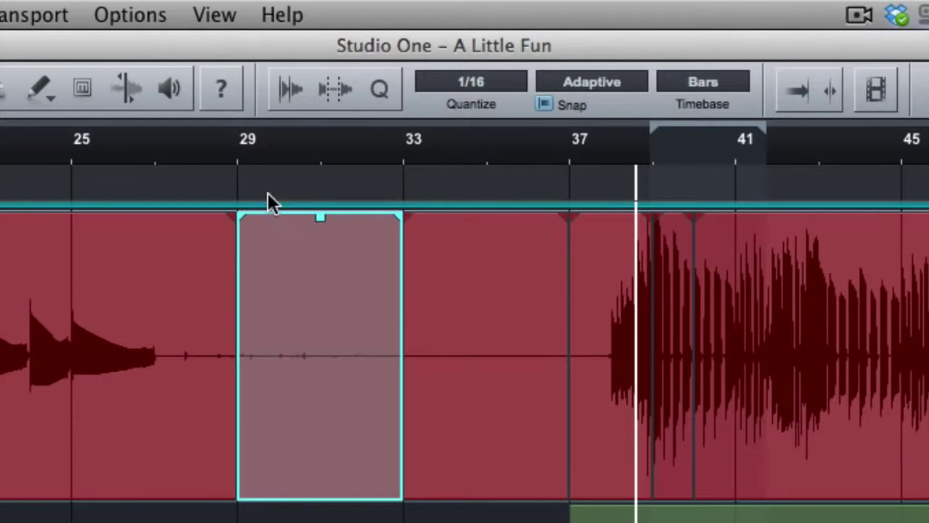
left_click_drag(258, 142, 265, 92)
mouse_move(59, 243)
left_mouse_down()
mouse_move(110, 257)
mouse_move(59, 256)
left_mouse_up()
mouse_move(60, 166)
left_mouse_down()
mouse_move(62, 201)
mouse_move(64, 149)
left_mouse_up()
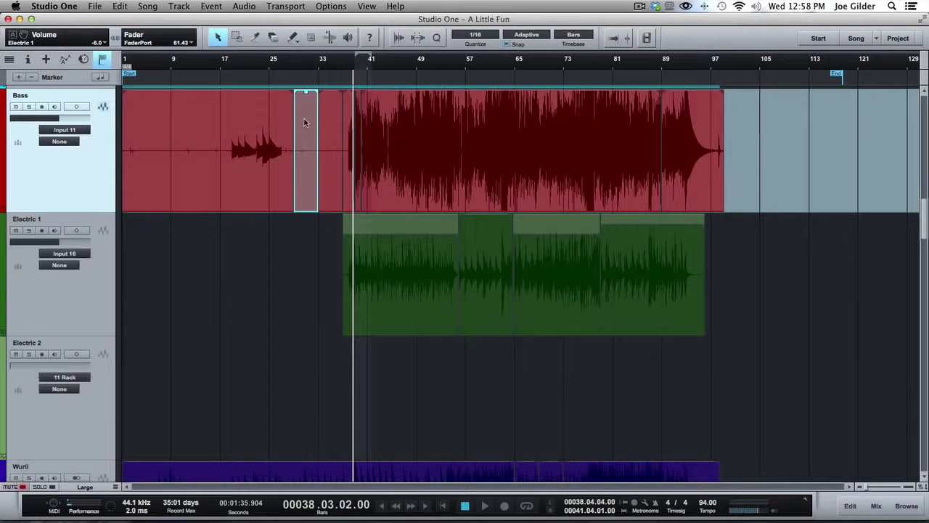
Drag the Bass slice toward bar 31 and back, zooming in to place it at bar 29
left_click_drag(305, 122, 295, 172)
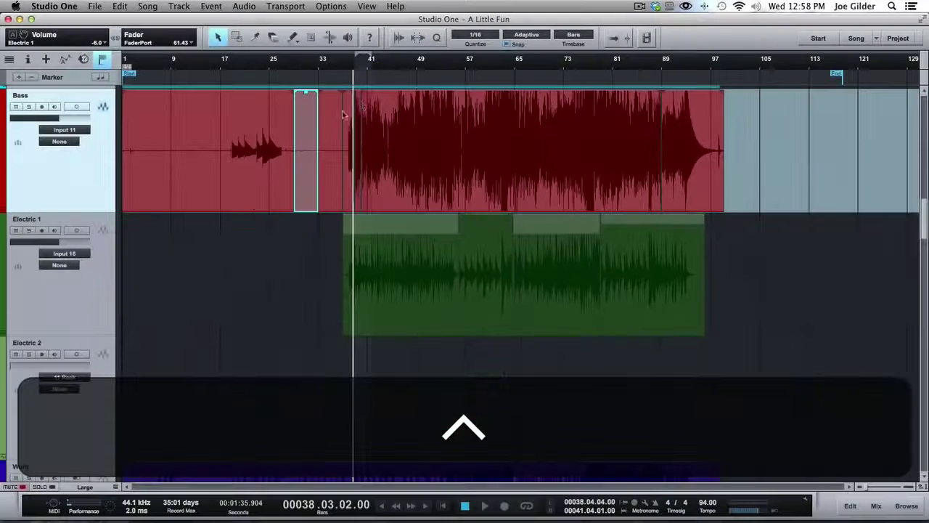
mouse_move(303, 141)
left_mouse_down()
mouse_move(288, 141)
mouse_move(310, 138)
mouse_move(299, 137)
left_mouse_up()
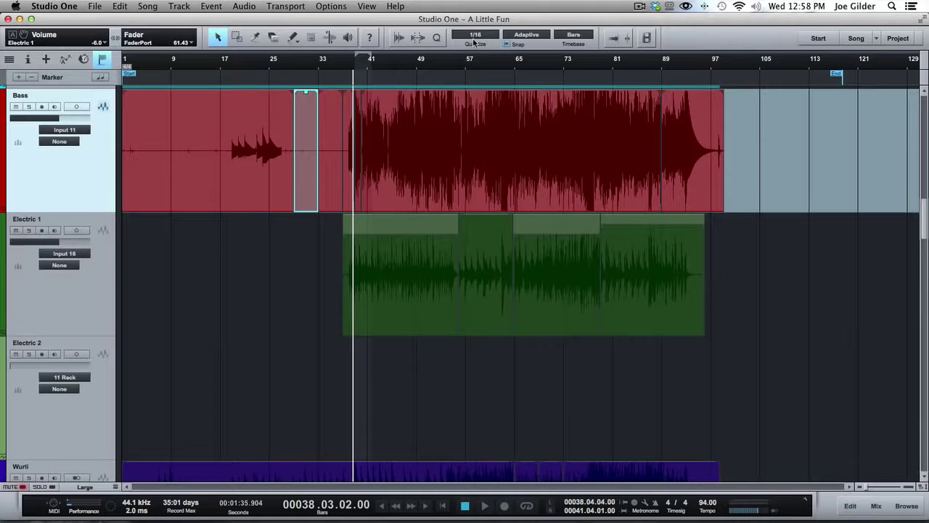
left_click_drag(291, 64, 381, 132)
Zoom out to the whole song, set Snap to Quantize, and move the bars 33–37 Bass event toward bar 34
left_click(374, 77)
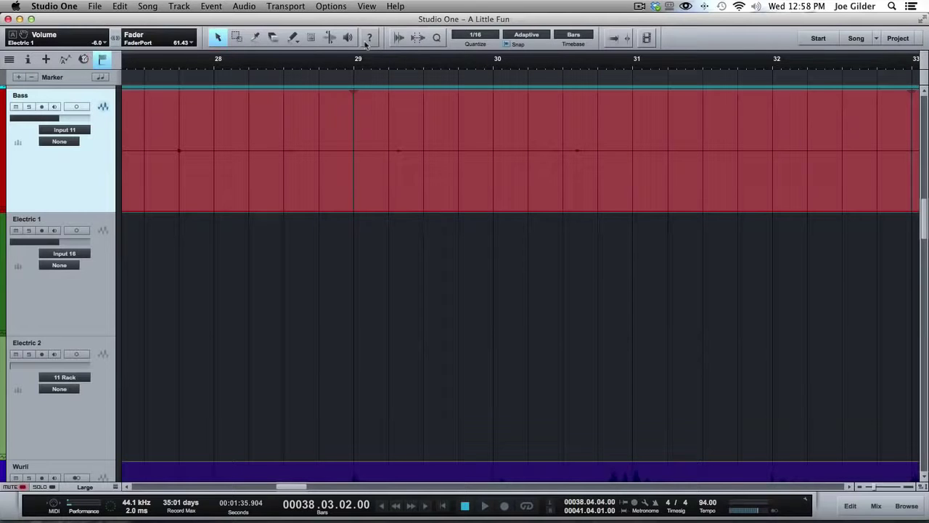
left_click_drag(353, 69, 356, 23)
left_click(540, 35)
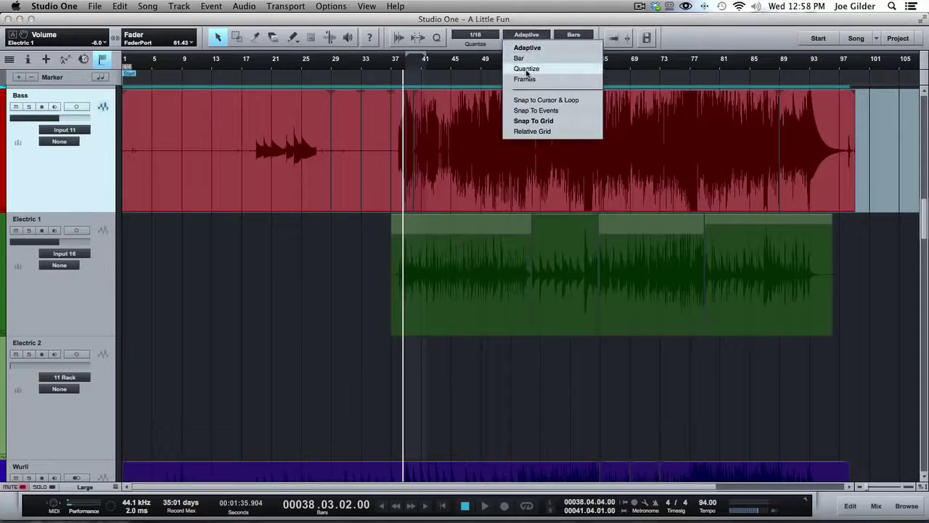
left_click(527, 69)
left_click(375, 125)
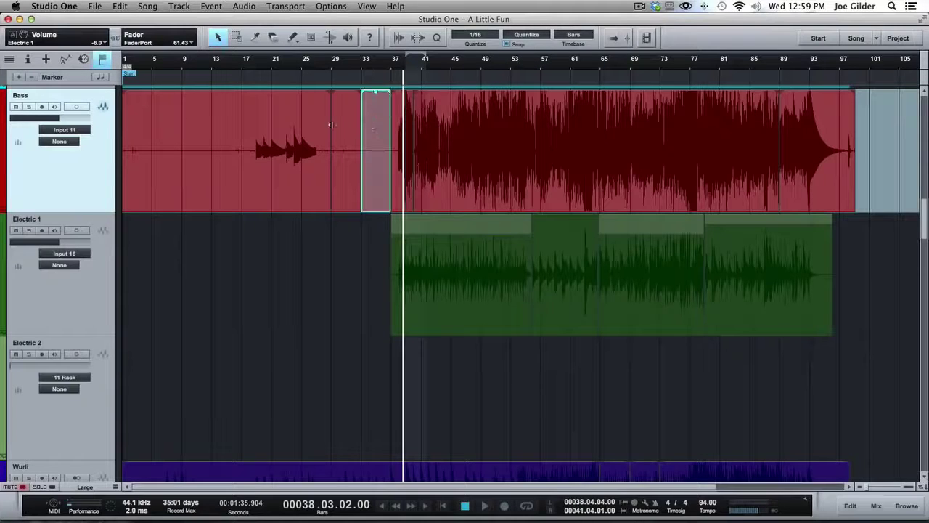
mouse_move(368, 116)
left_mouse_down()
mouse_move(382, 117)
mouse_move(377, 125)
left_mouse_up()
Undo the Bass event move, set Snap to Adaptive, and test-drag the small Bass event
key("super+z")
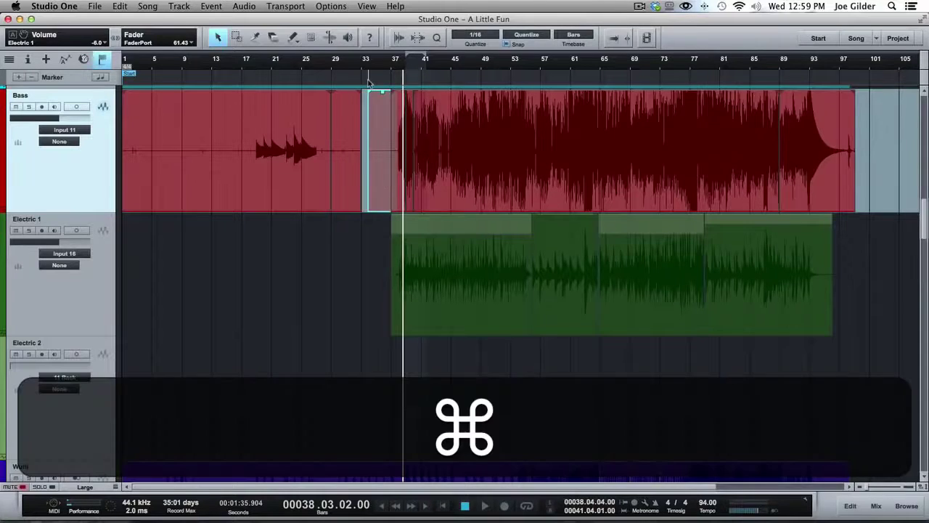
left_click(527, 35)
left_click(524, 47)
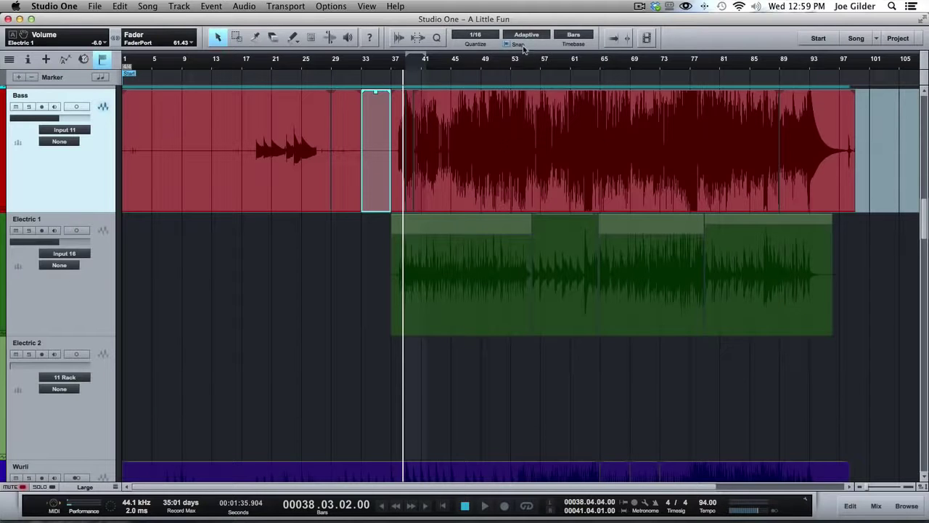
mouse_move(387, 120)
left_mouse_down()
mouse_move(397, 125)
mouse_move(384, 120)
left_mouse_up()
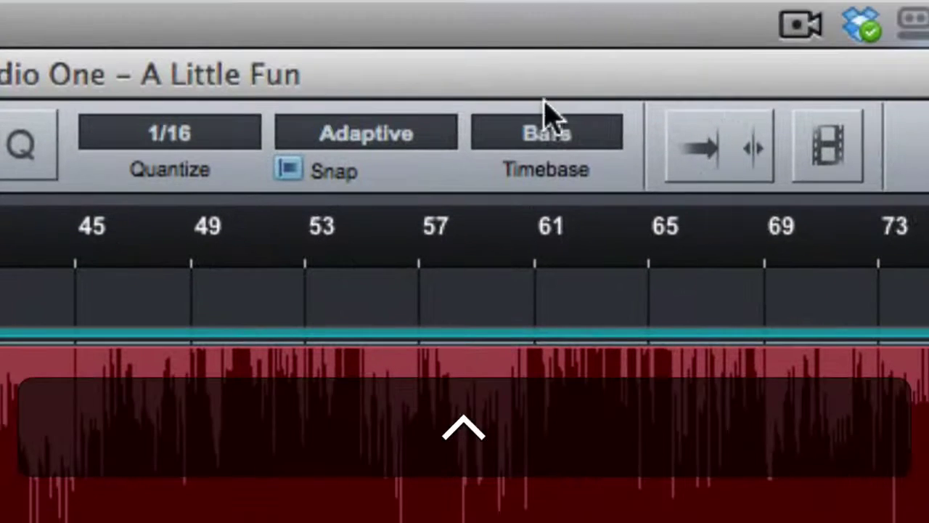
Cycle the ruler timebase through Samples, Seconds and Bars, leaving it on Seconds
left_click(541, 135)
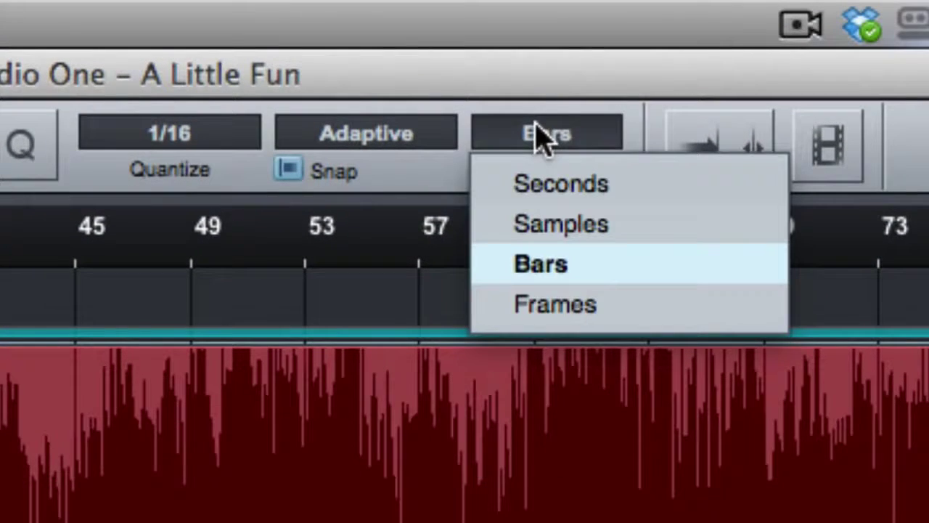
left_click(541, 131)
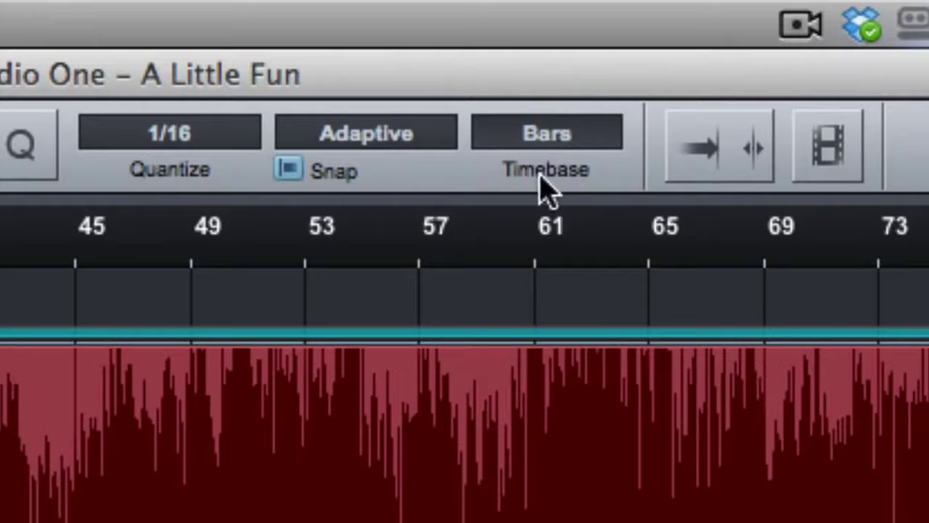
left_click(559, 141)
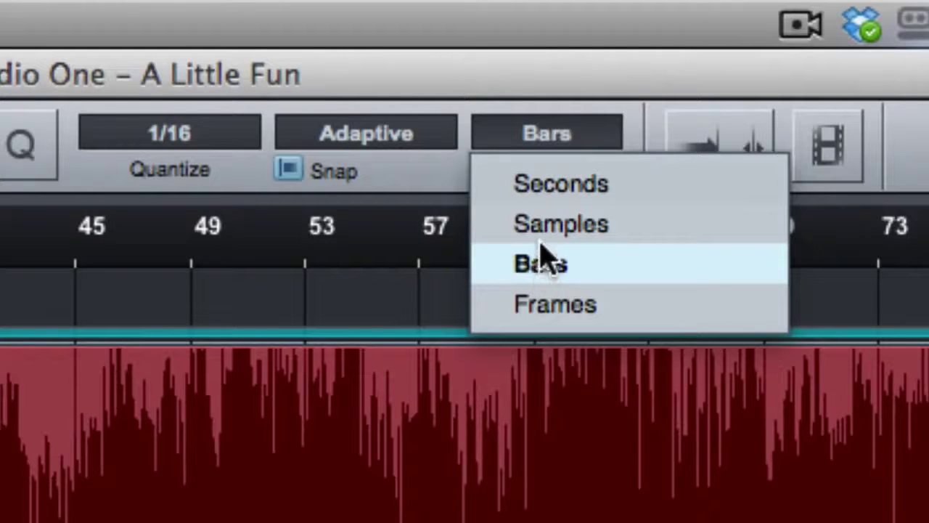
left_click(550, 232)
left_click(544, 135)
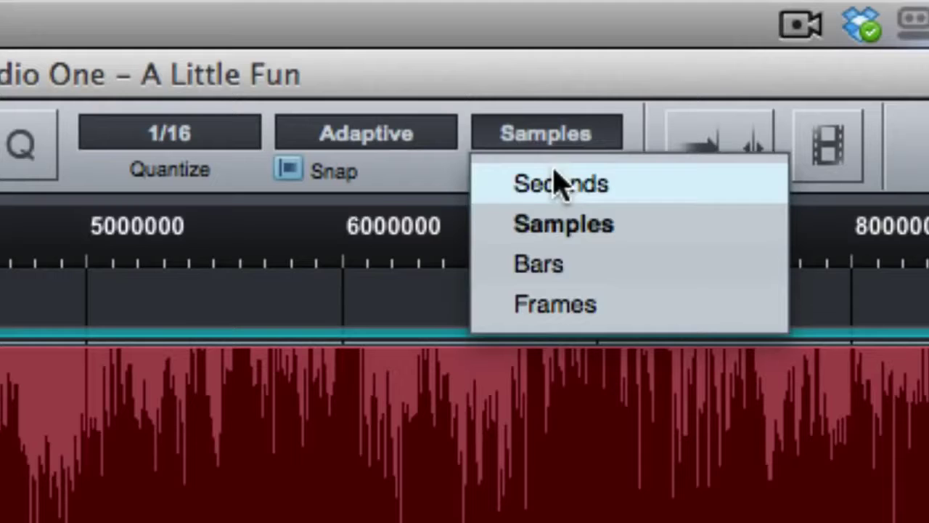
left_click(557, 184)
left_click(551, 142)
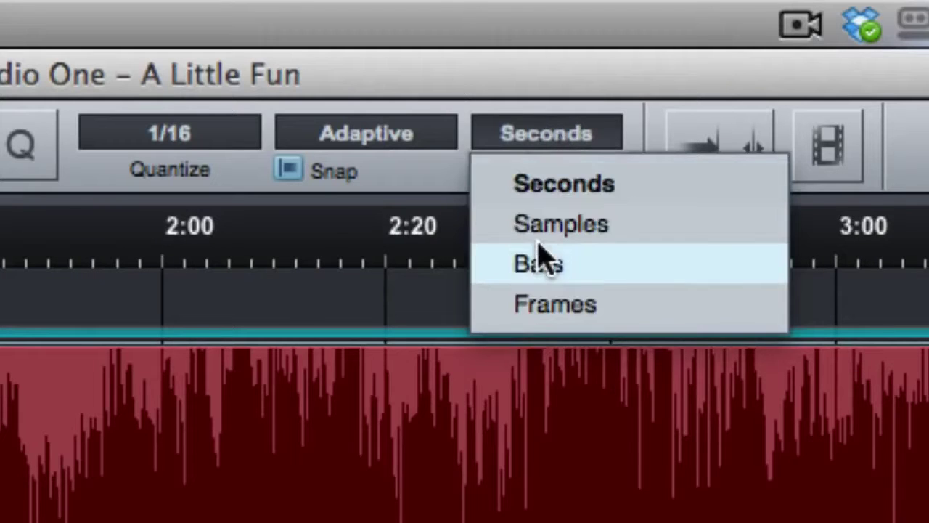
left_click(539, 263)
left_click(547, 138)
left_click(548, 185)
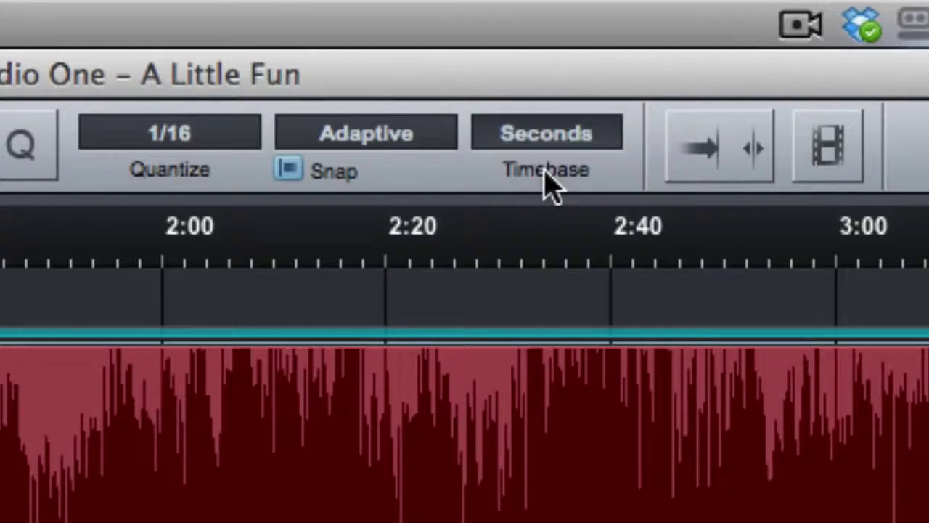
Zoom out to the whole song, shrink the track heights and select the OH track's audio event
key("w")
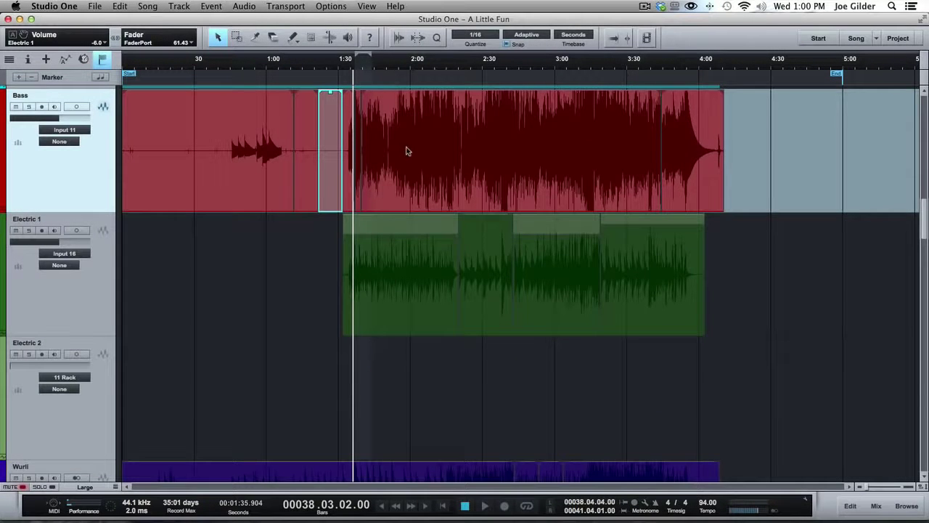
scroll(405, 150, "up", 10)
scroll(419, 154, "down", 5)
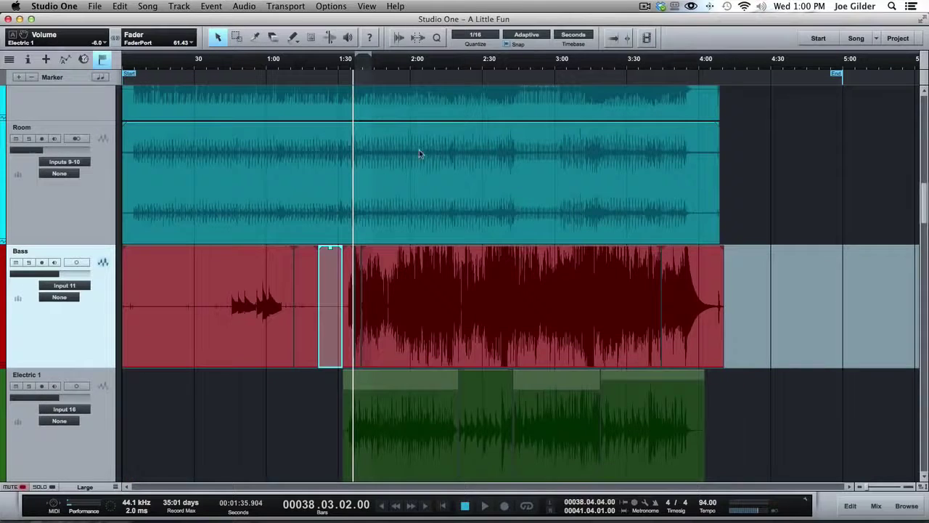
scroll(513, 196, "down", 5)
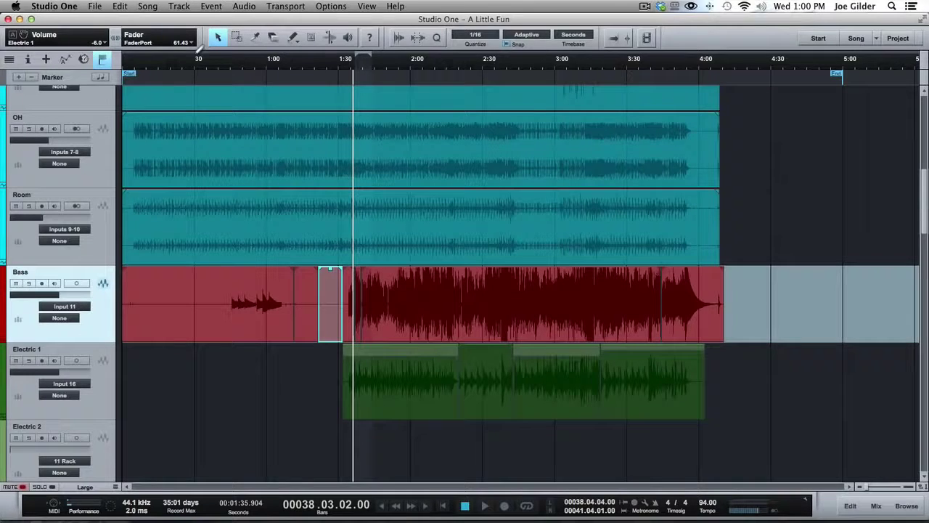
scroll(291, 152, "up", 1)
left_click(188, 154)
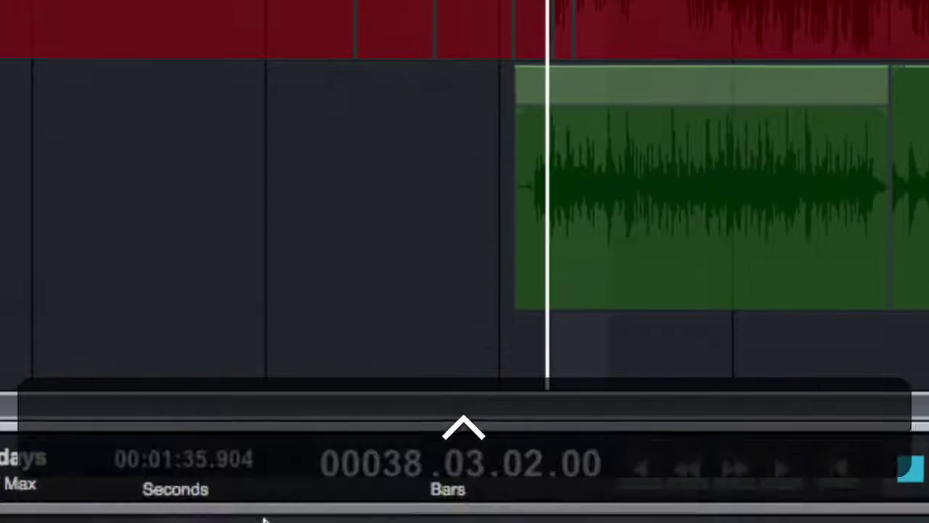
Look over the transport counters' format menus and switch the ruler timebase back to Bars
mouse_move(219, 511)
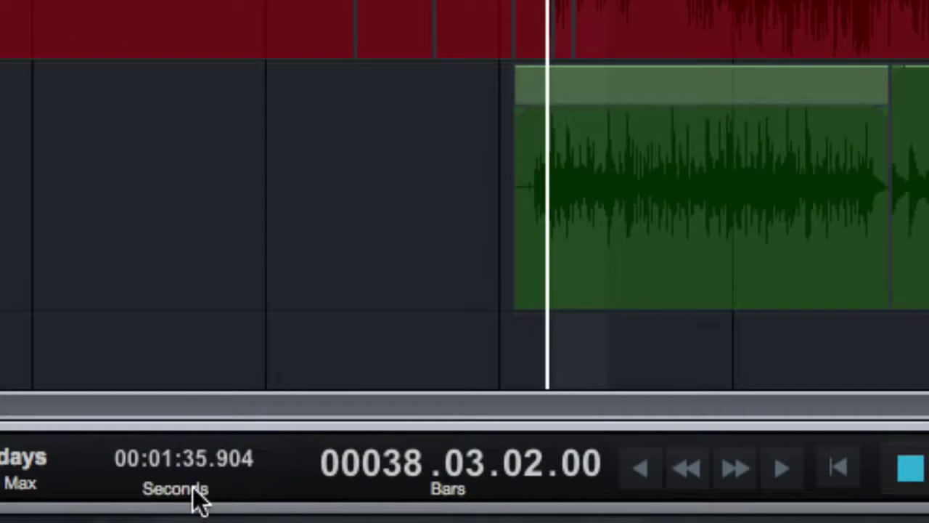
left_click(452, 496)
left_click(312, 493)
left_click(200, 493)
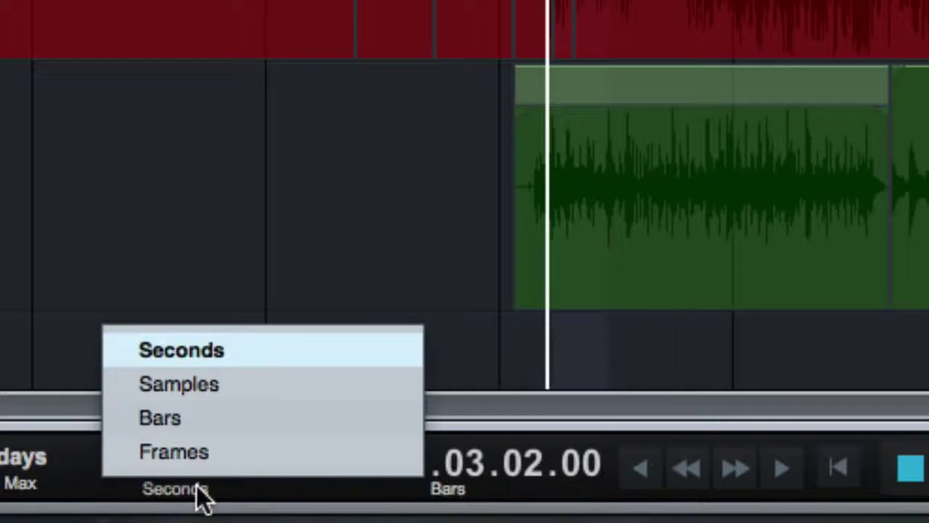
left_click(199, 497)
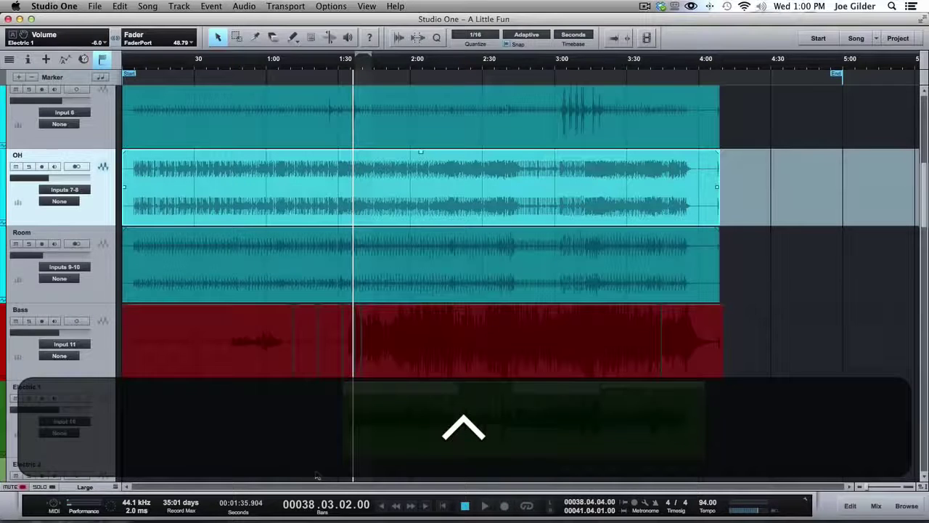
left_click(573, 36)
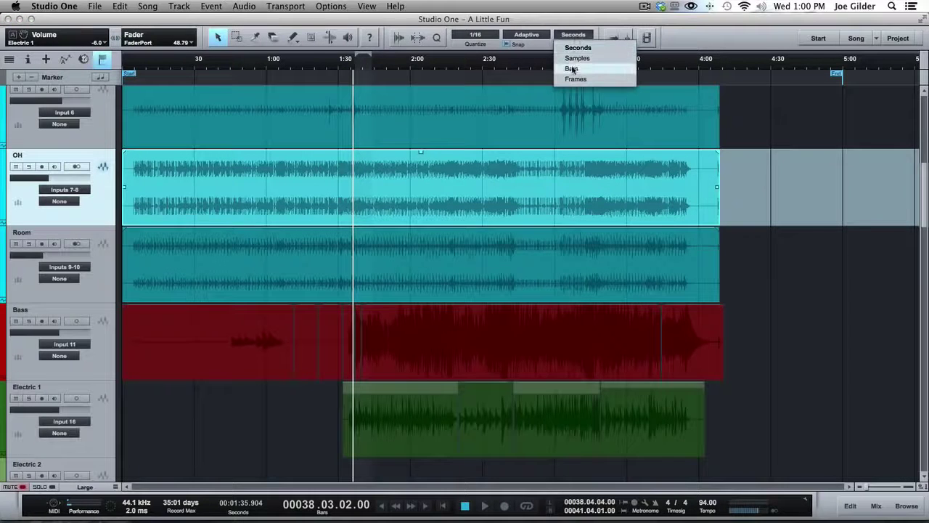
left_click(571, 69)
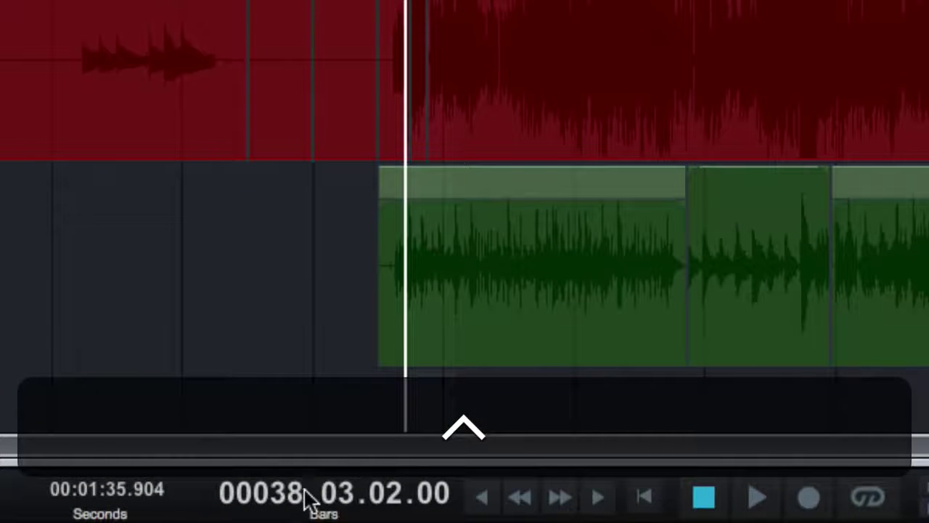
Set the main transport counter to Seconds and the small counter to Bars
left_click(323, 511)
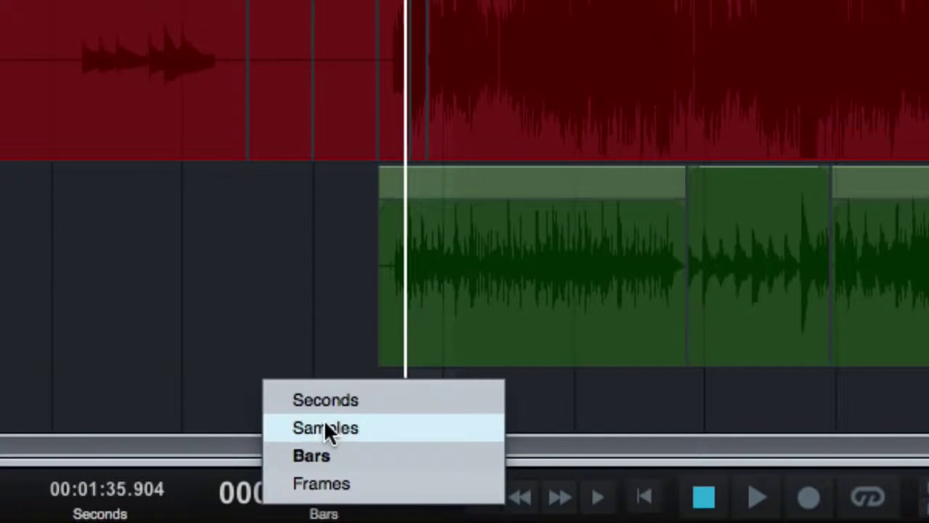
left_click(325, 400)
left_click(99, 513)
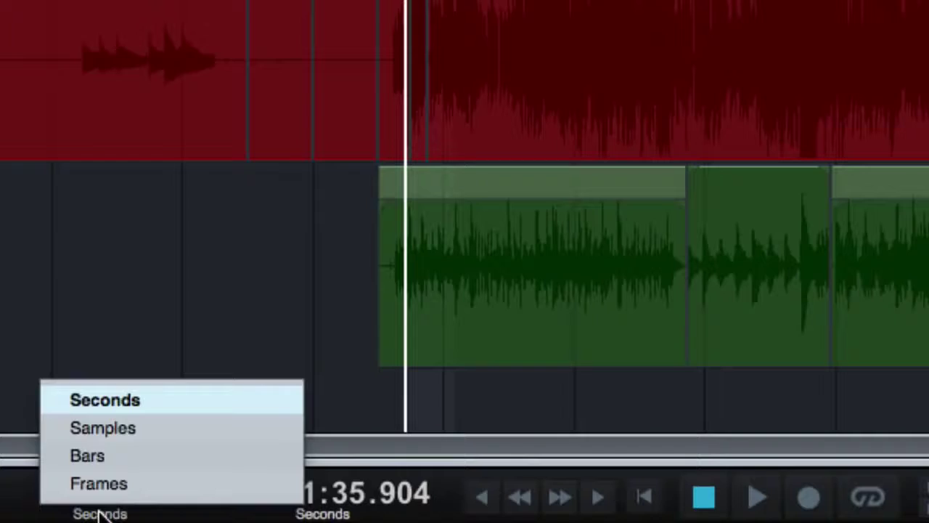
left_click(102, 455)
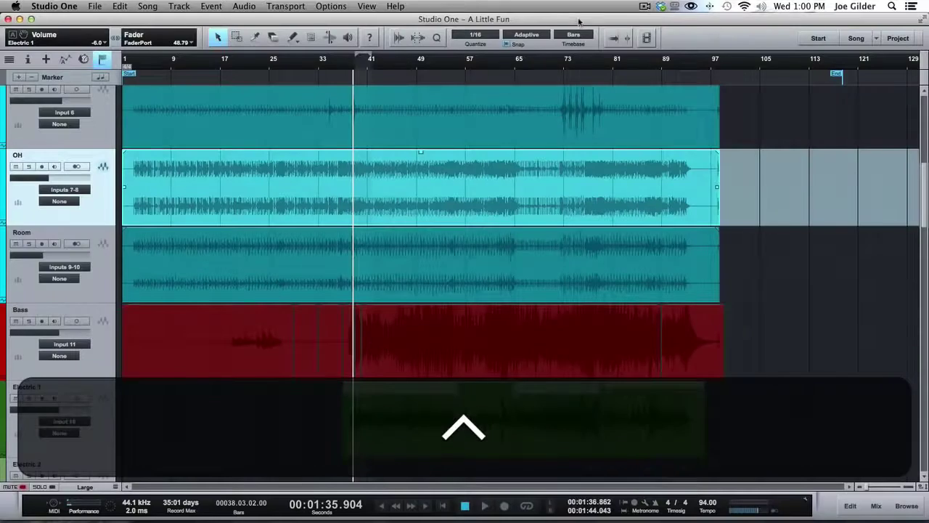